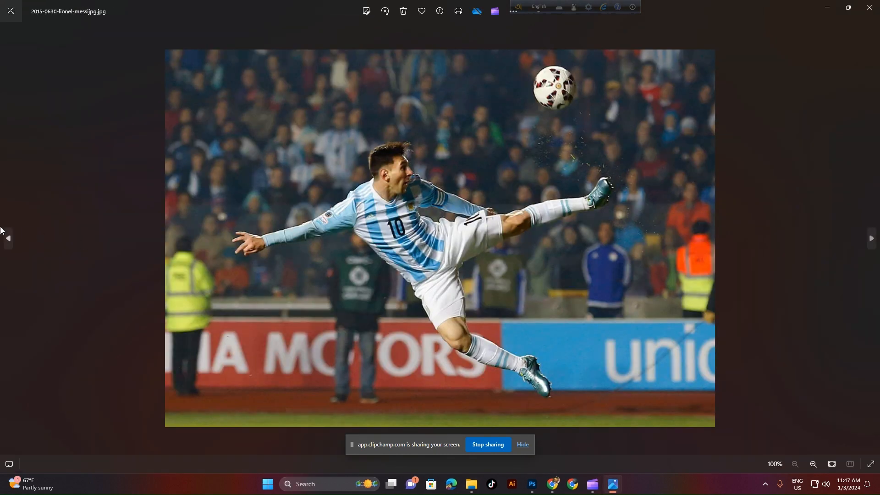
- Open the photo 2015-0630-lionel-messijpg from the massi folder in Photoshop as its own document
left_click(8, 237)
left_click(870, 7)
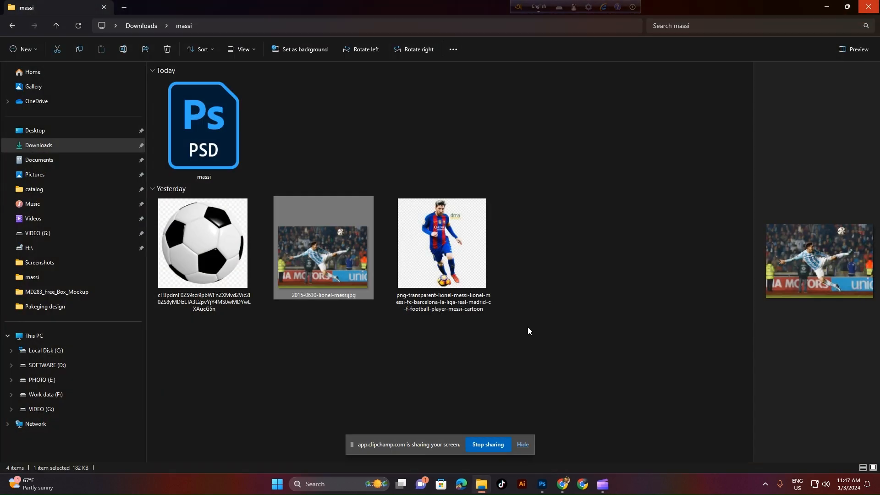
double_click(304, 275)
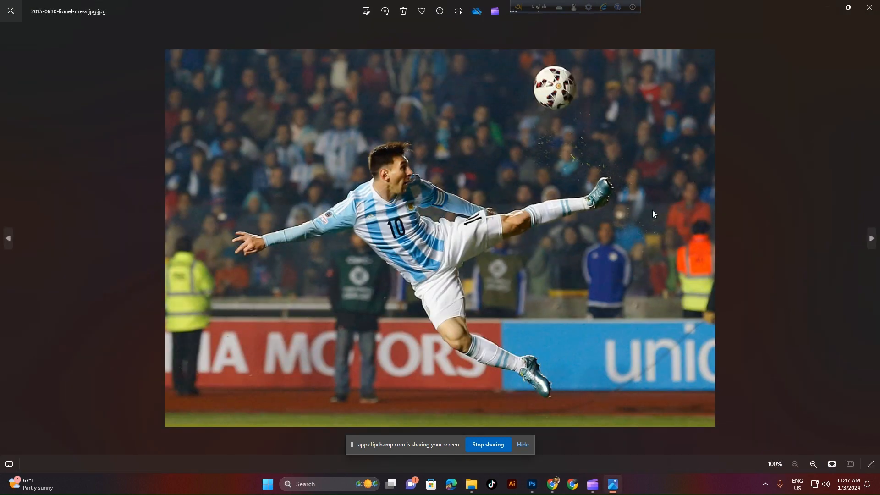
left_click(869, 8)
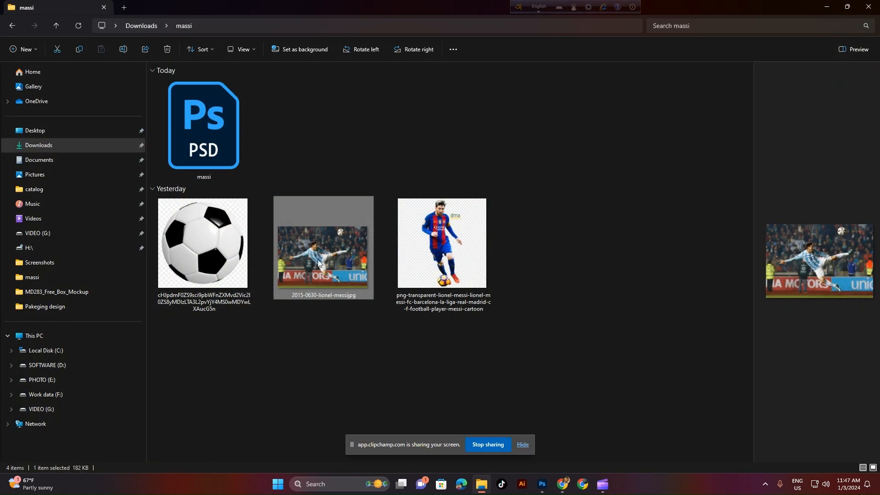
left_click_drag(318, 263, 403, 37)
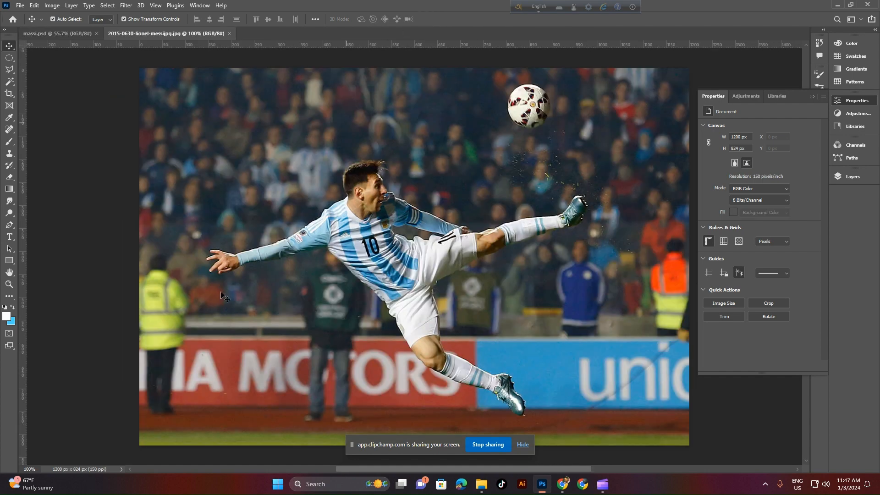
left_click_drag(482, 257, 444, 254)
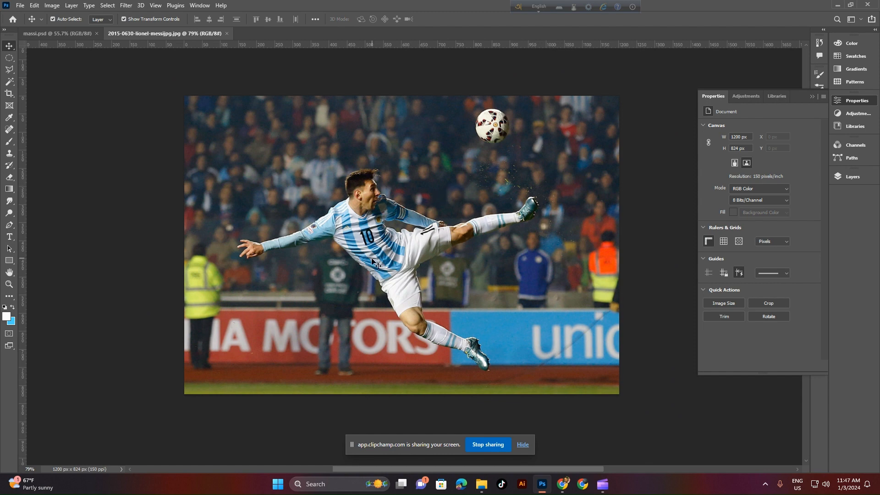
left_click_drag(492, 216, 484, 224)
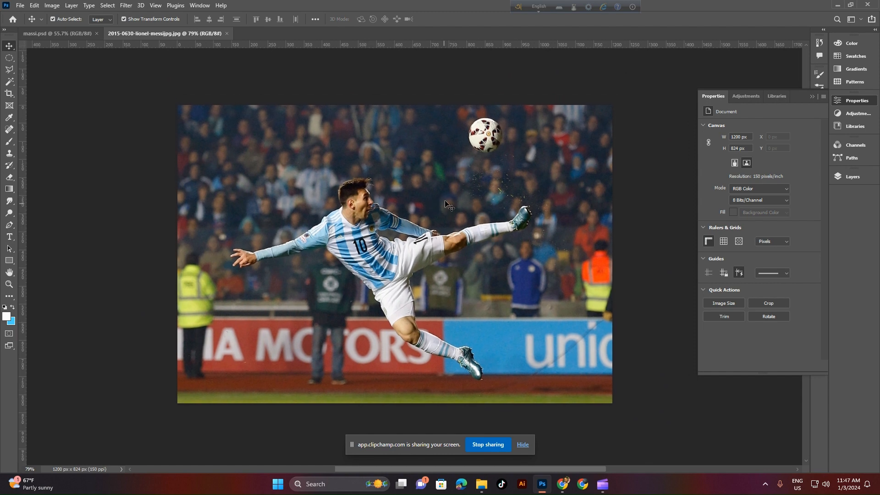
- Unlock the photo's background layer and remove the background around the kicking player
left_click(852, 176)
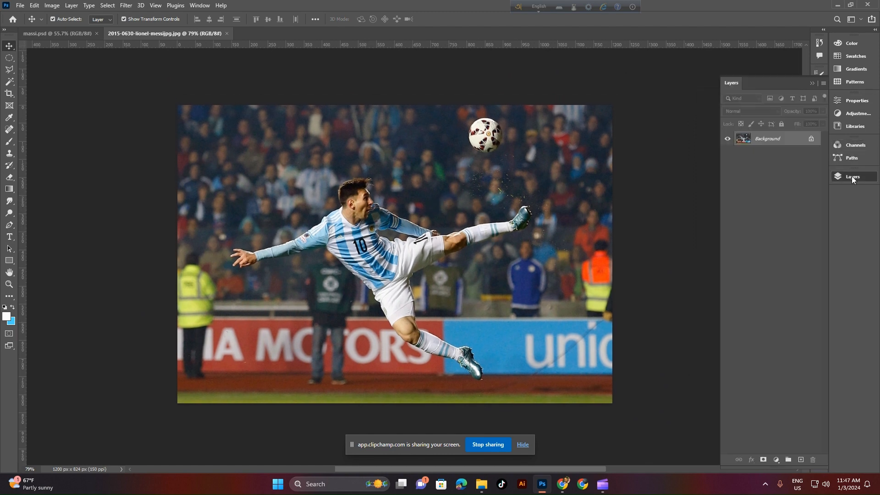
left_click(811, 139)
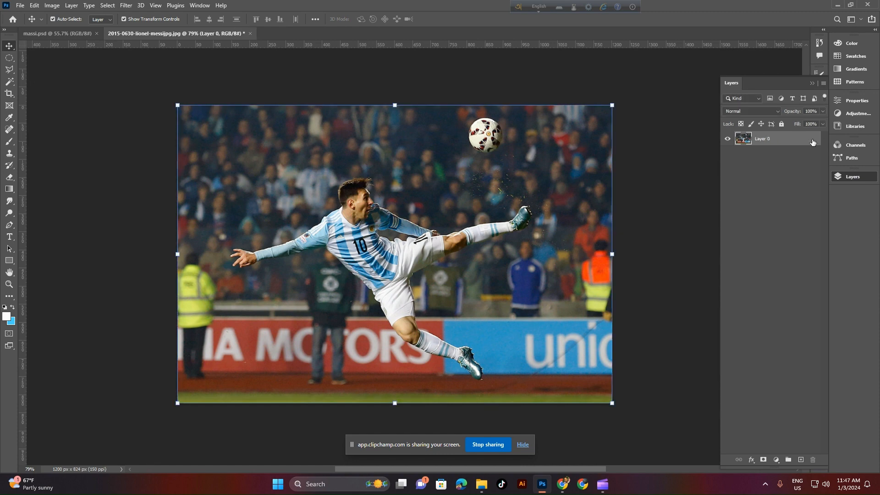
left_click(856, 101)
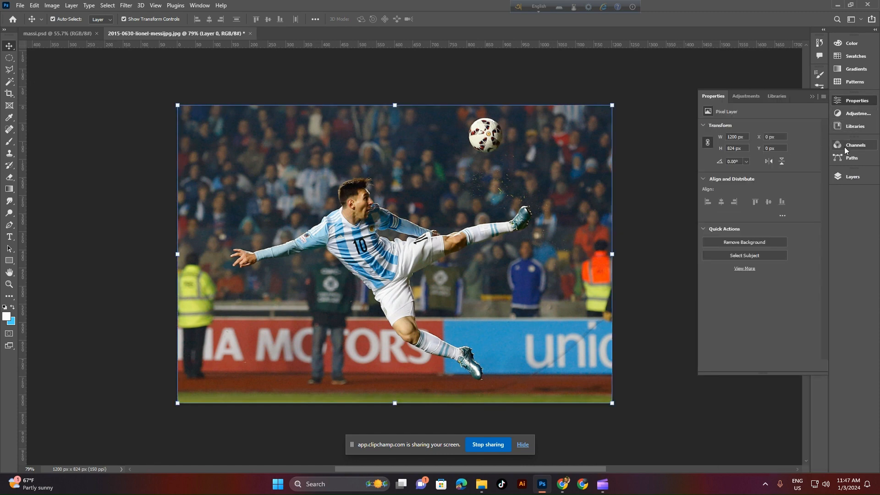
left_click(755, 246)
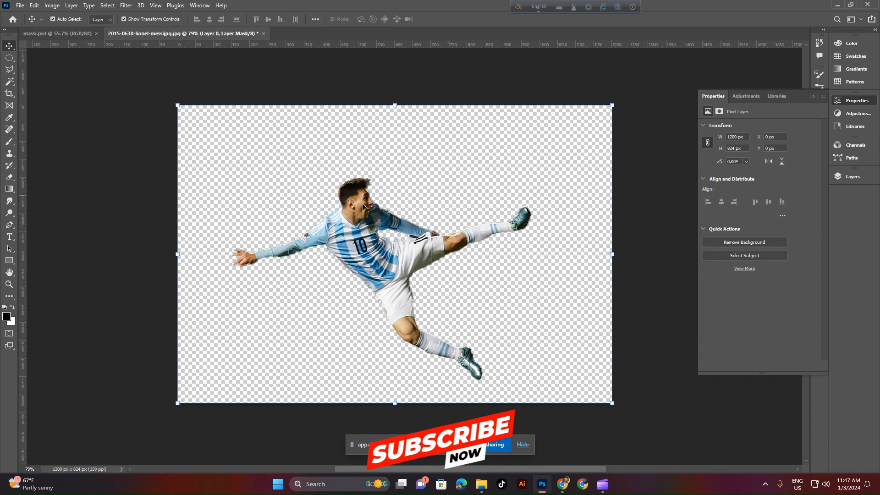
left_click_drag(430, 270, 409, 272)
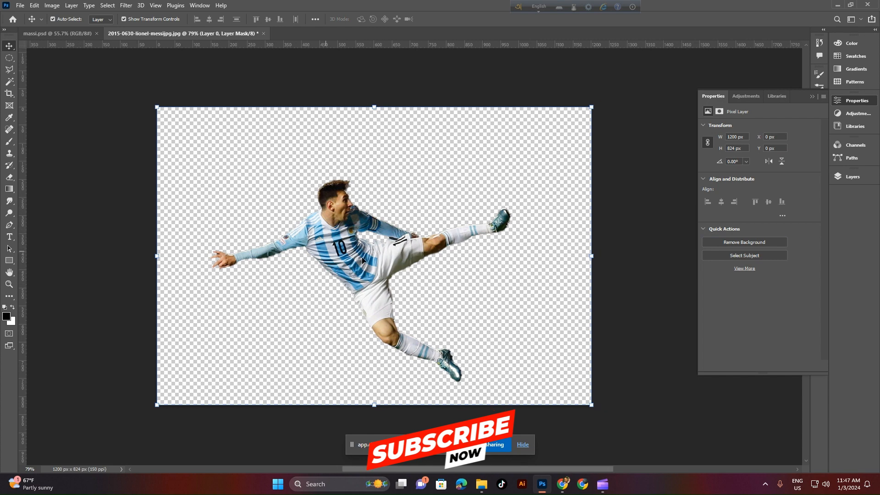
- Refine the player's layer mask by setting Shift Edge to -14% and apply the change
left_click(850, 179)
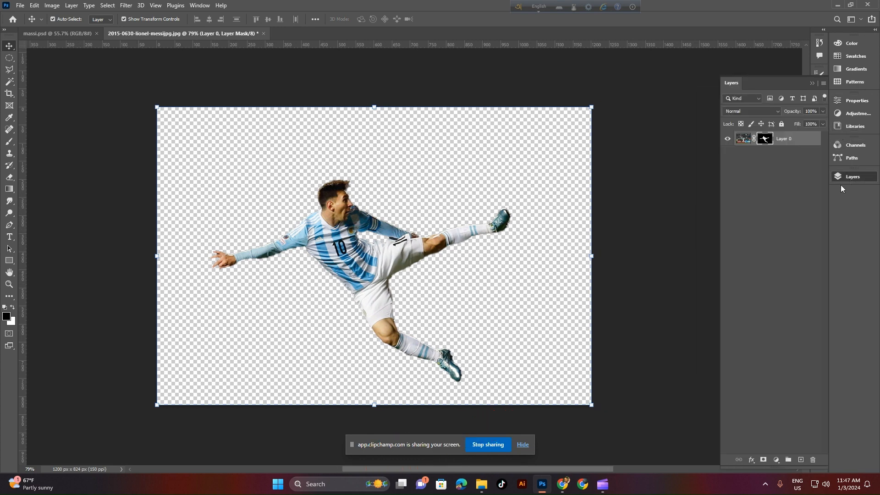
double_click(766, 140)
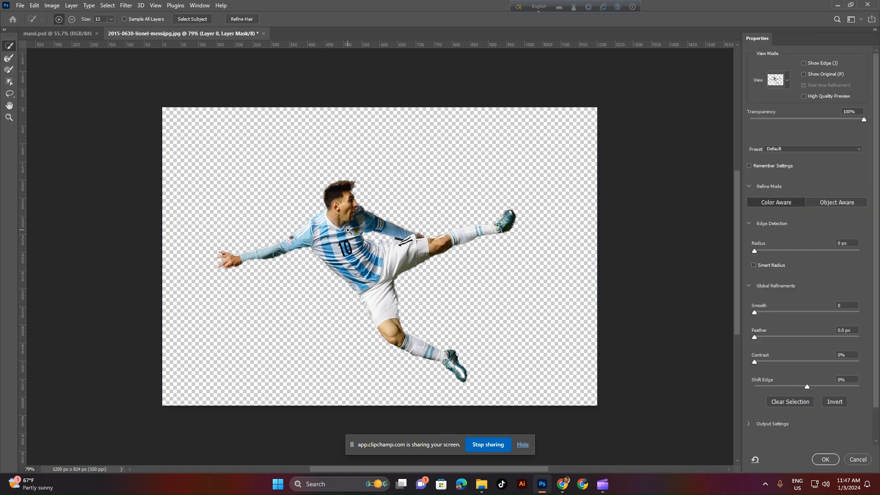
left_click_drag(443, 297, 420, 292)
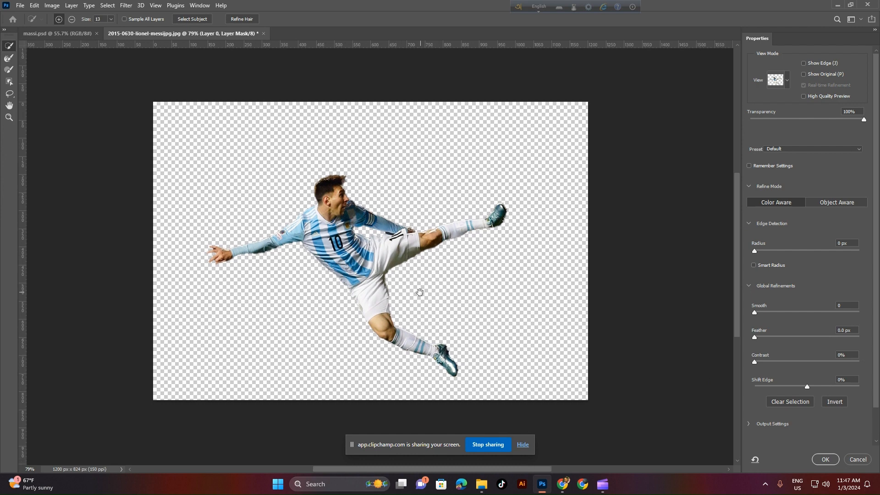
left_click_drag(372, 277, 461, 252)
mouse_move(808, 387)
left_mouse_down()
mouse_move(830, 390)
mouse_move(791, 386)
mouse_move(799, 389)
left_mouse_up()
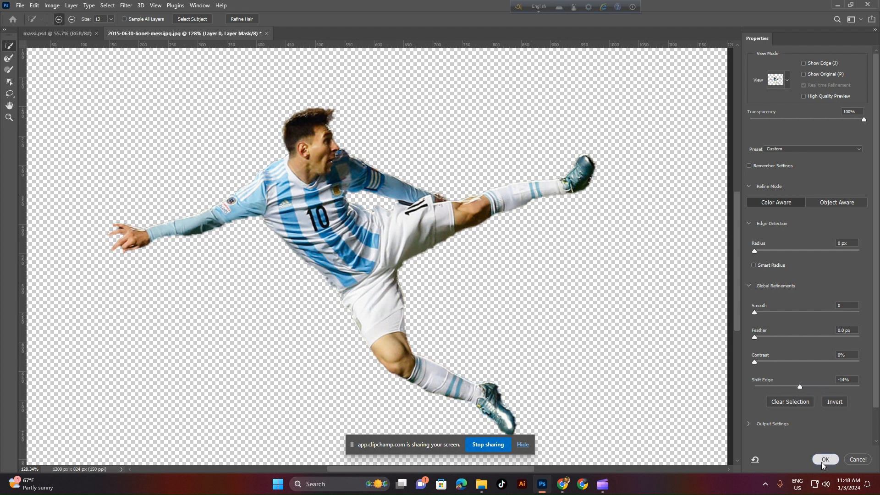
left_click(822, 460)
key("ctrl+0")
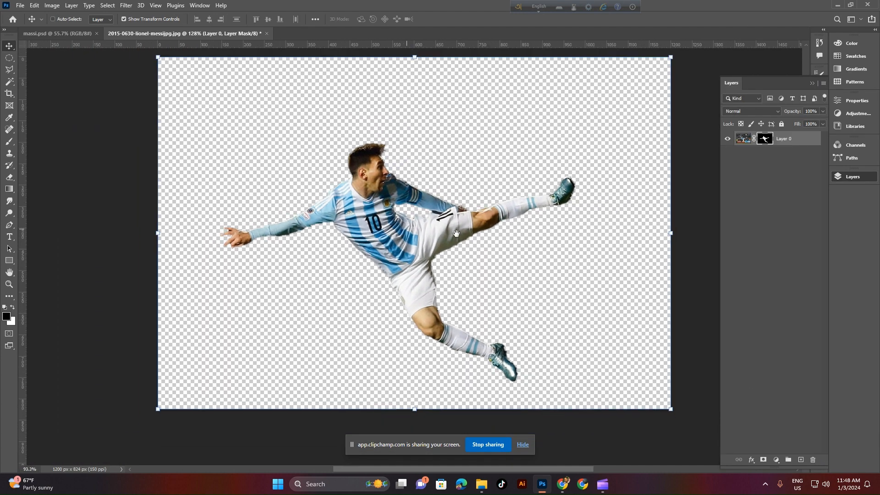
- Create a new landscape RGB document of 1920 x 1080 pixels at 72 pixels/inch with white background contents
left_click(20, 5)
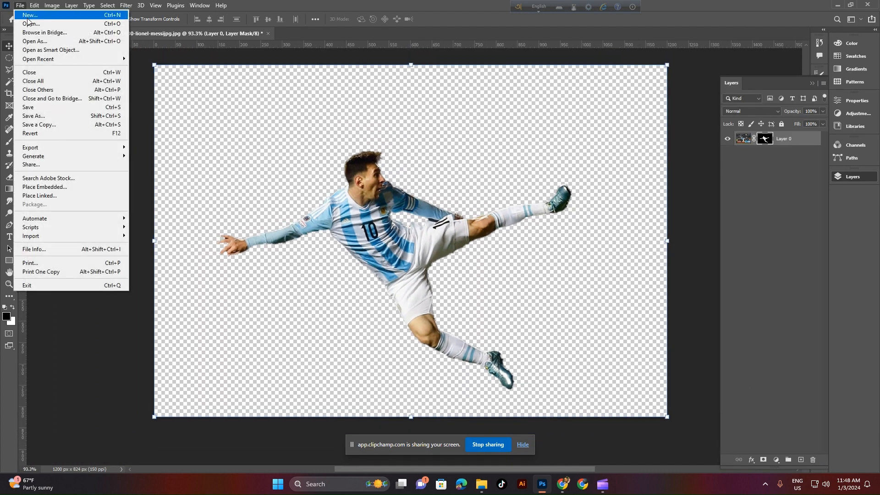
left_click(53, 19)
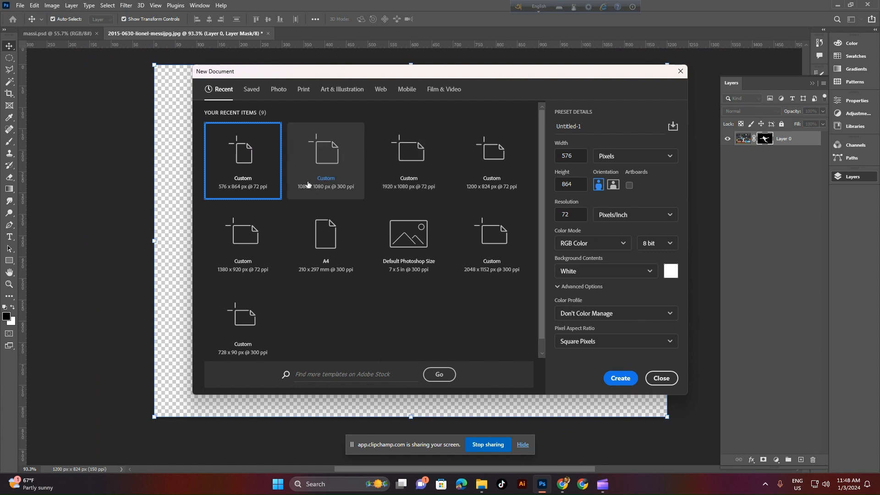
left_click(576, 159)
left_click_drag(577, 159, 554, 157)
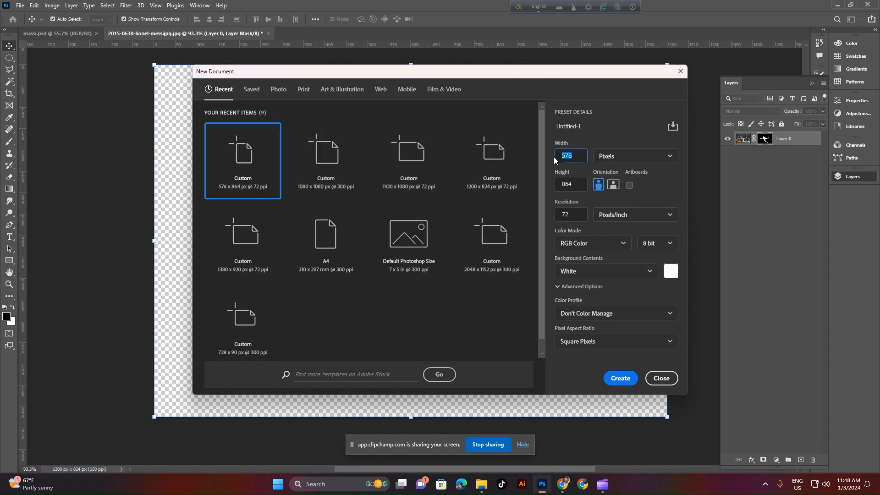
key("Tab")
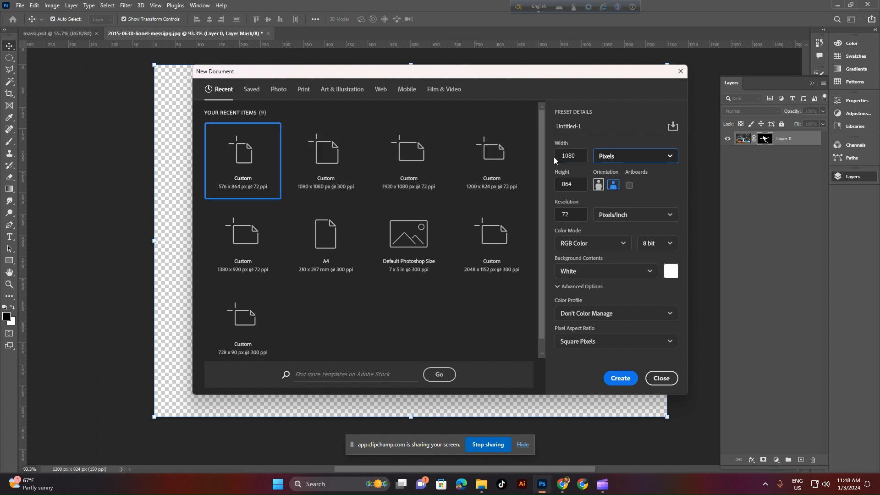
type("19")
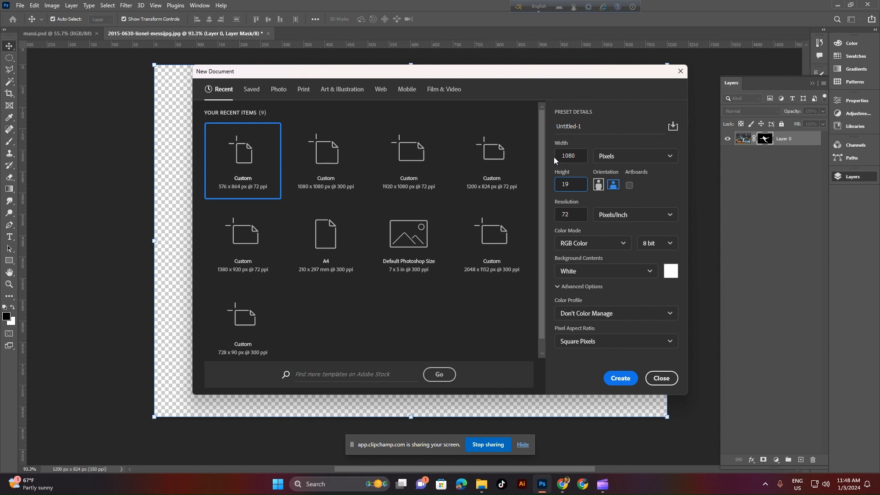
type("20")
left_click(614, 184)
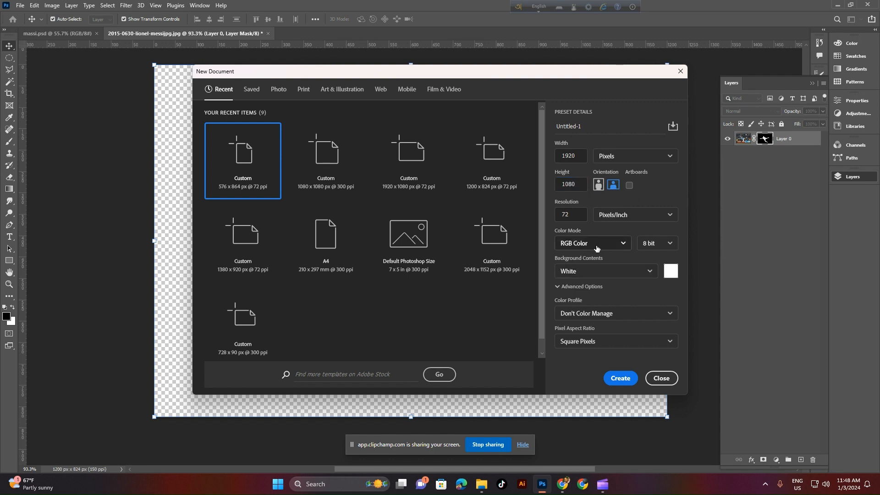
left_click(620, 378)
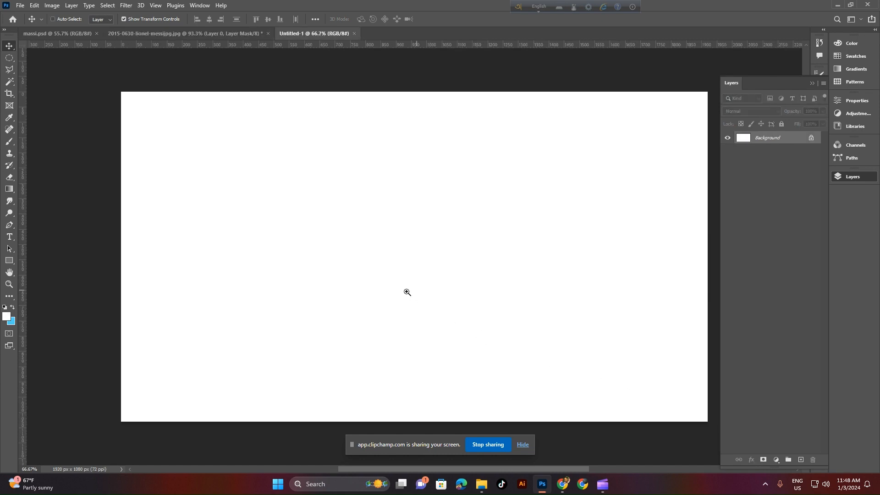
mouse_move(407, 292)
left_mouse_down()
mouse_move(395, 298)
mouse_move(366, 276)
mouse_move(406, 305)
left_mouse_up()
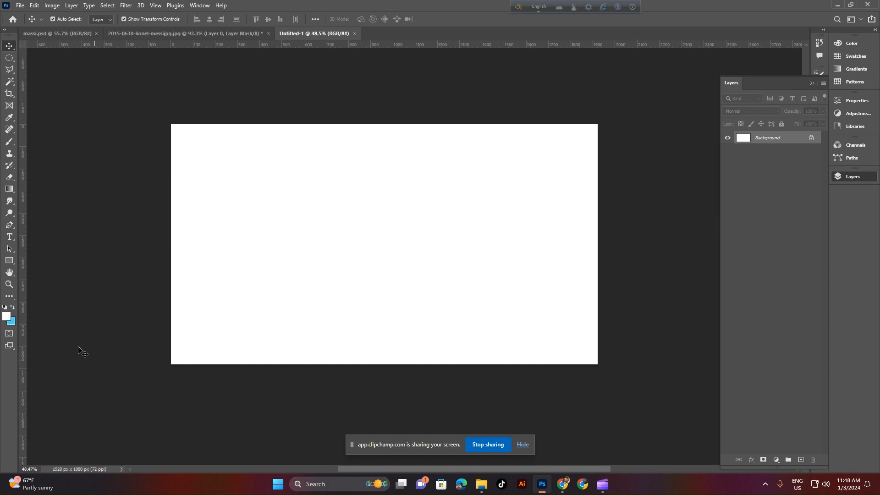
- Set the background color to a muted mid blue and fill the new document's Background layer with it
left_click(13, 322)
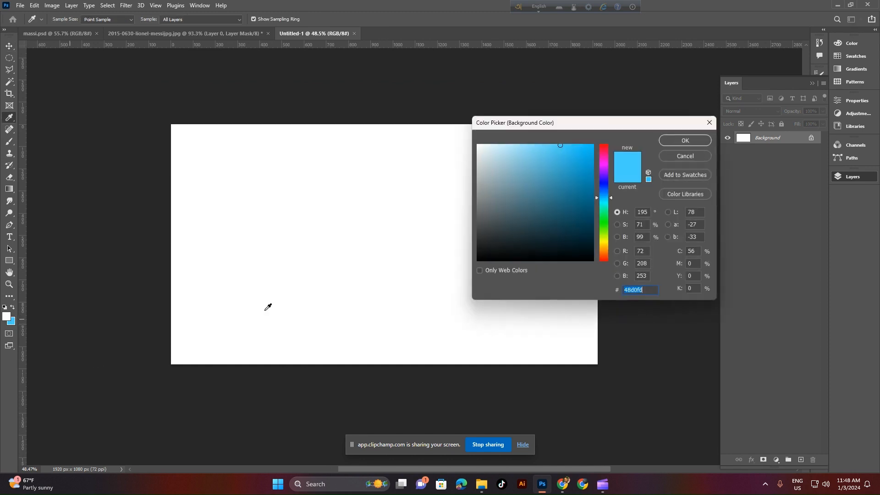
left_click(542, 184)
left_click(547, 177)
left_click(541, 167)
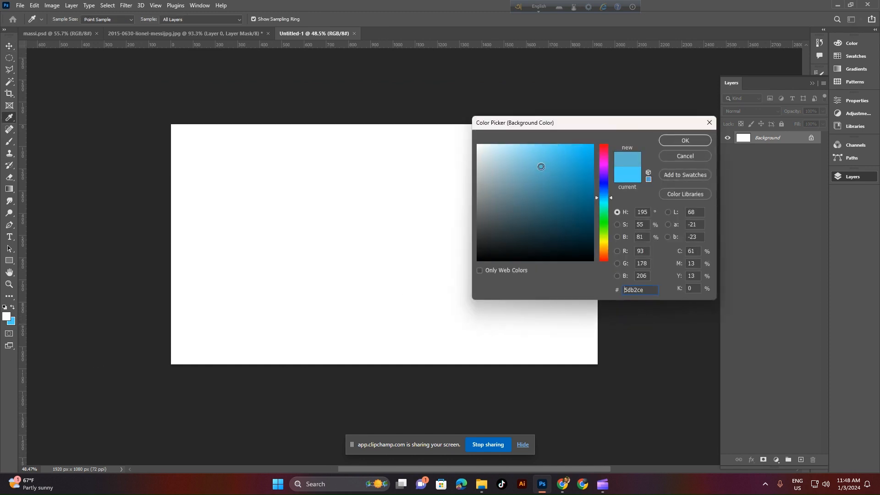
left_click(552, 168)
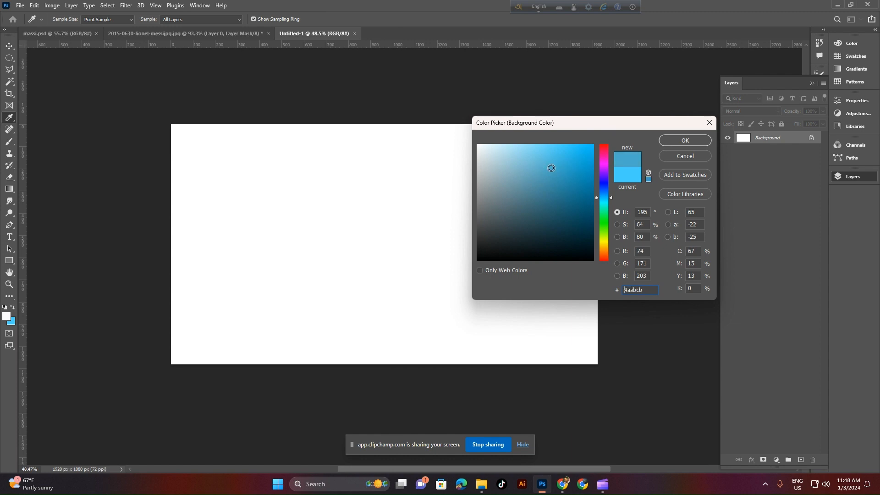
left_click(541, 174)
left_click(685, 140)
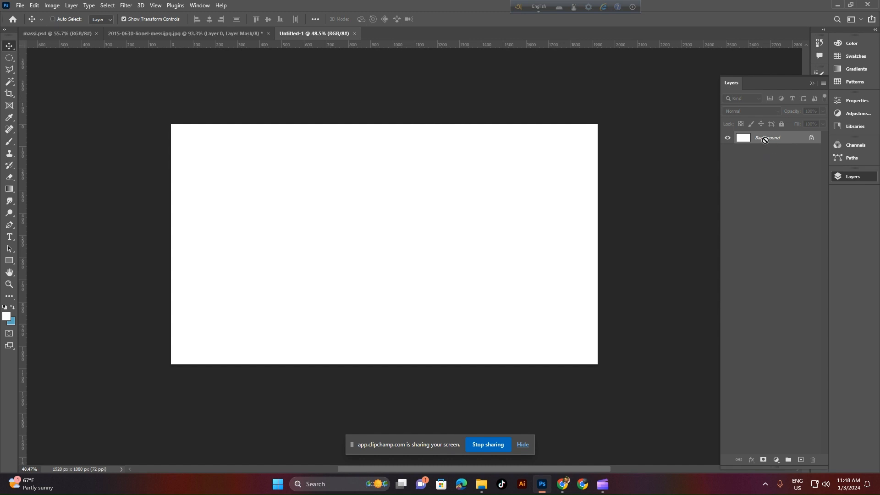
key("ctrl+BackSpace")
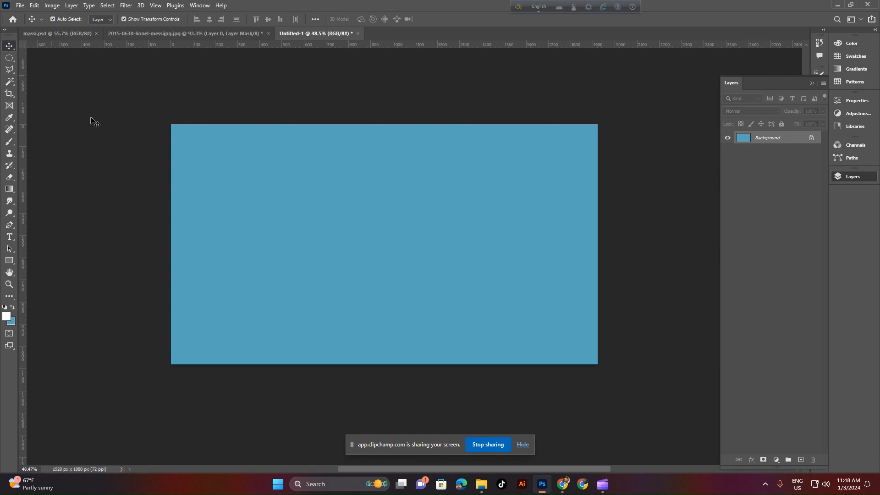
- Copy the masked player layer from the photo document into the center of the blue canvas, leaving it deselected
left_click(183, 33)
left_click_drag(376, 224, 295, 1)
left_click_drag(310, 37, 381, 242)
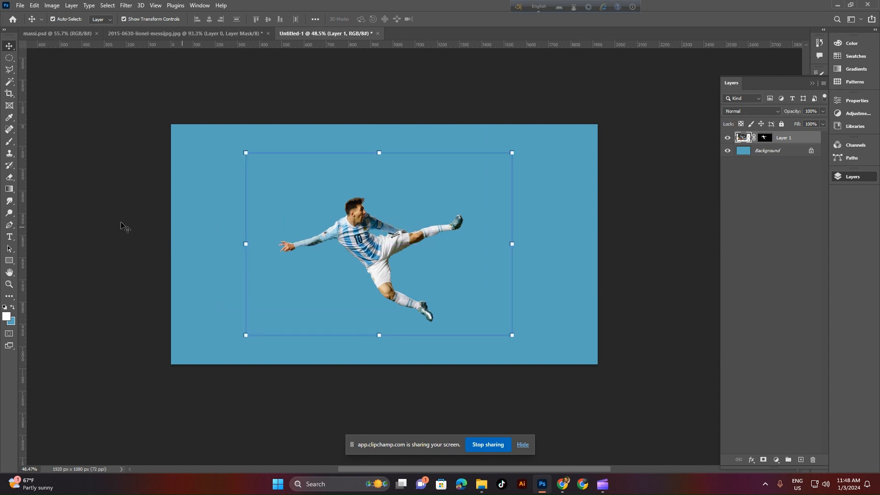
left_click(105, 161)
- Add a white Franklin Gothic Heavy placeholder text line above the player and enlarge it to about 111 pt
left_click(9, 236)
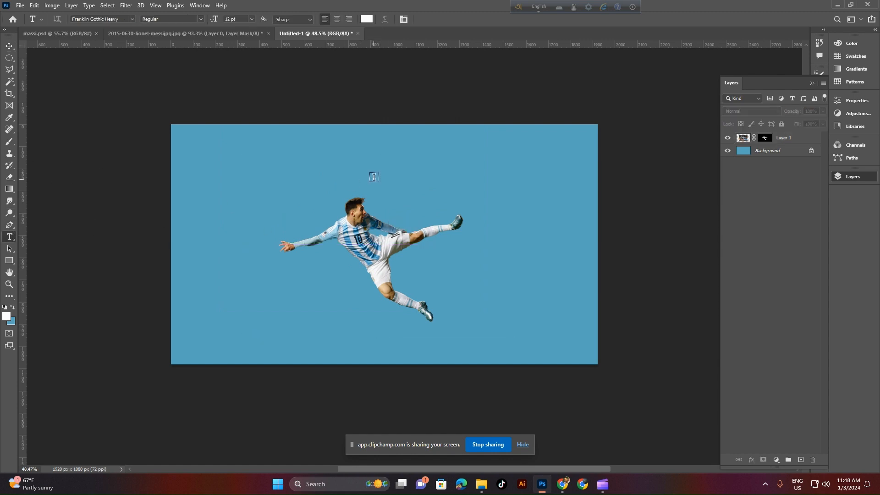
left_click(365, 163)
left_click(437, 19)
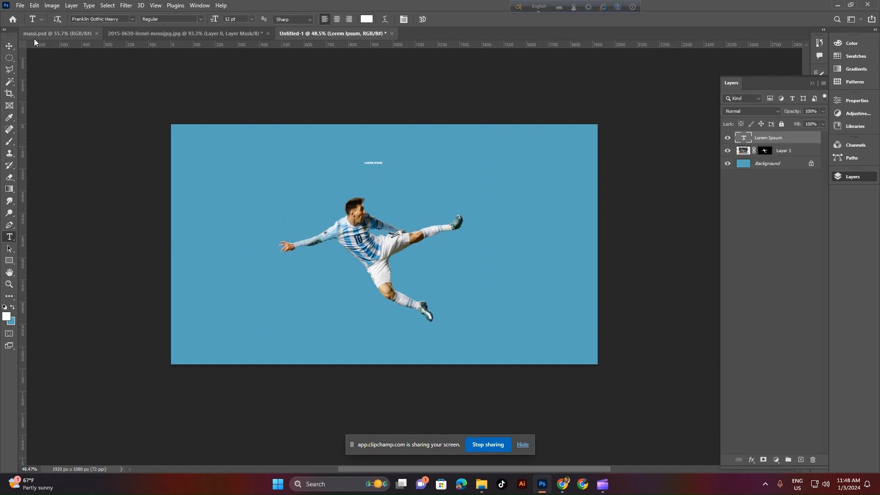
key("v")
left_click_drag(373, 165, 387, 176)
- Replace the placeholder text above the player with MASSI and commit the edit
double_click(389, 177)
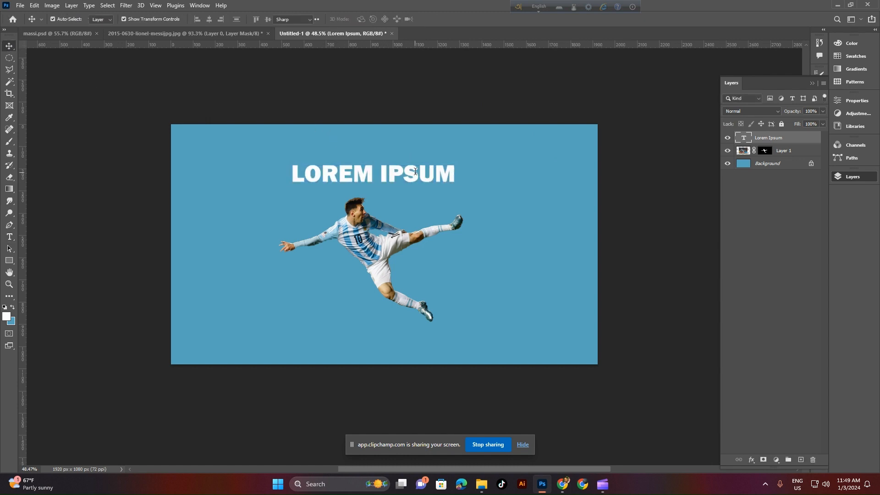
type("MASSI")
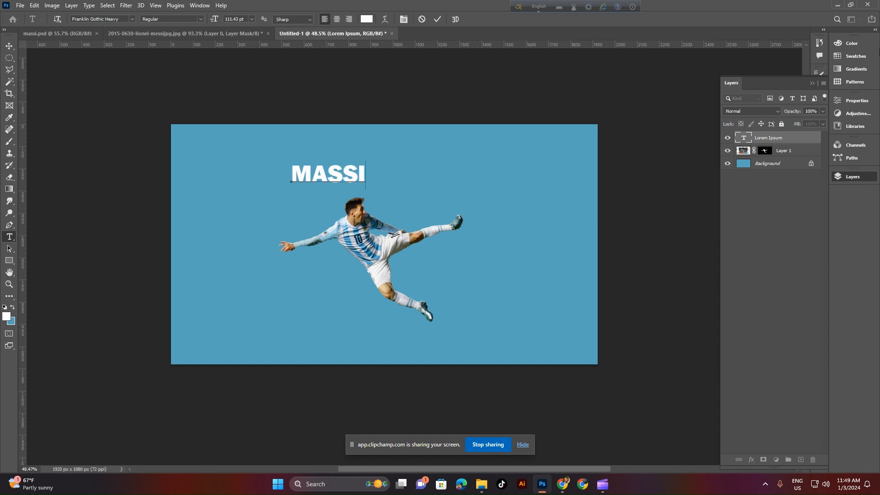
left_click(438, 19)
key("v")
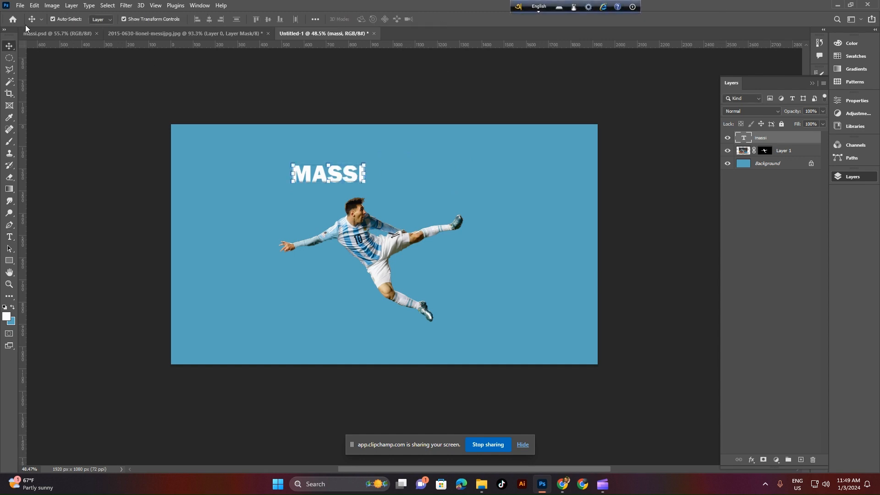
- Enlarge MASSI to about 399 pt across the canvas center and move its text layer below the player layer
left_click_drag(365, 174, 485, 267)
left_click(453, 19)
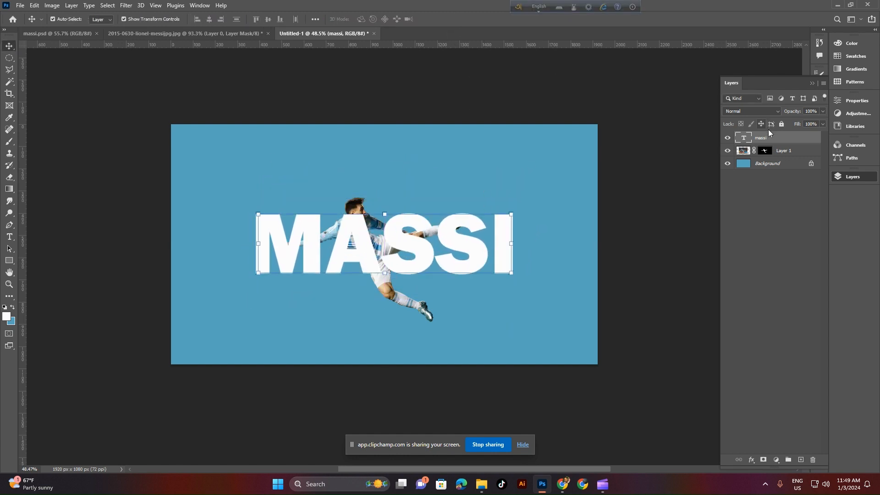
left_click_drag(769, 137, 773, 157)
left_click(630, 258)
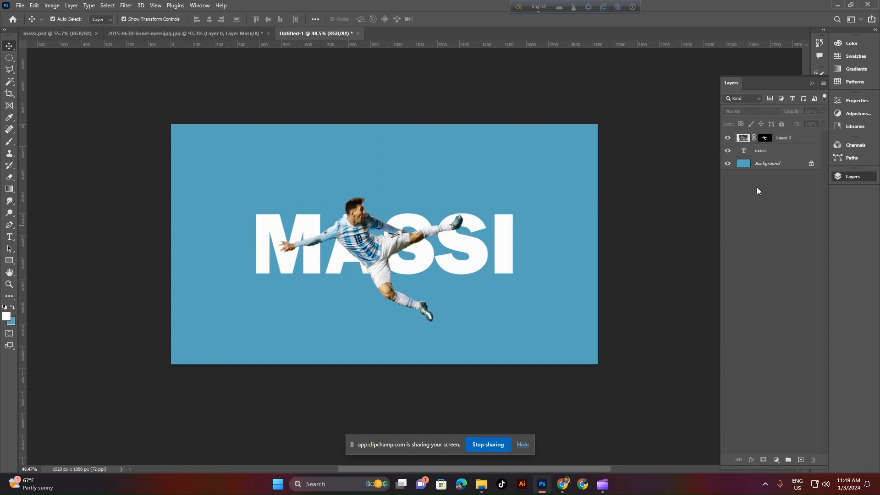
- Scale the MASSI text down slightly to about 390 pt, commit the transform and deselect the layer
left_click(498, 245)
left_click(860, 102)
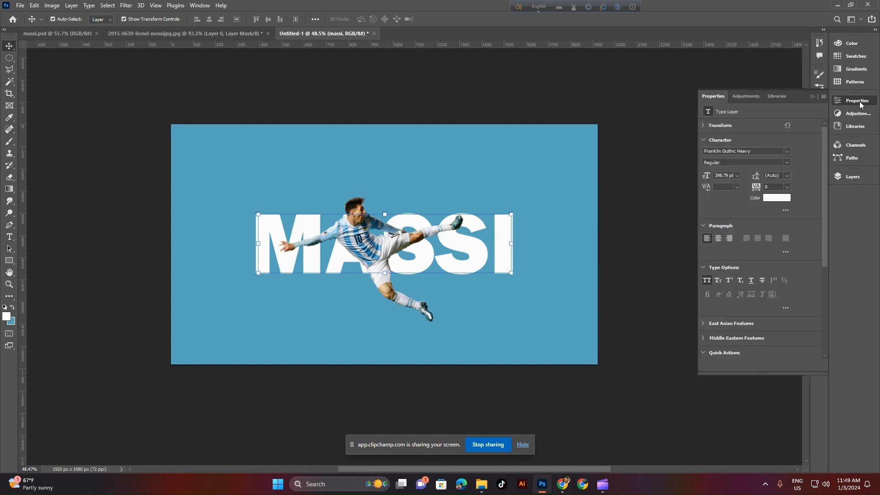
left_click_drag(513, 243, 478, 247)
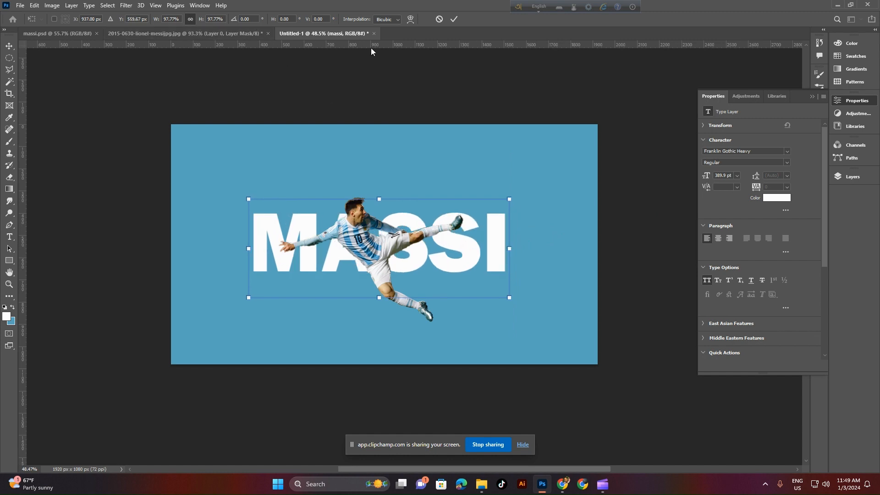
left_click(454, 19)
left_click(441, 97)
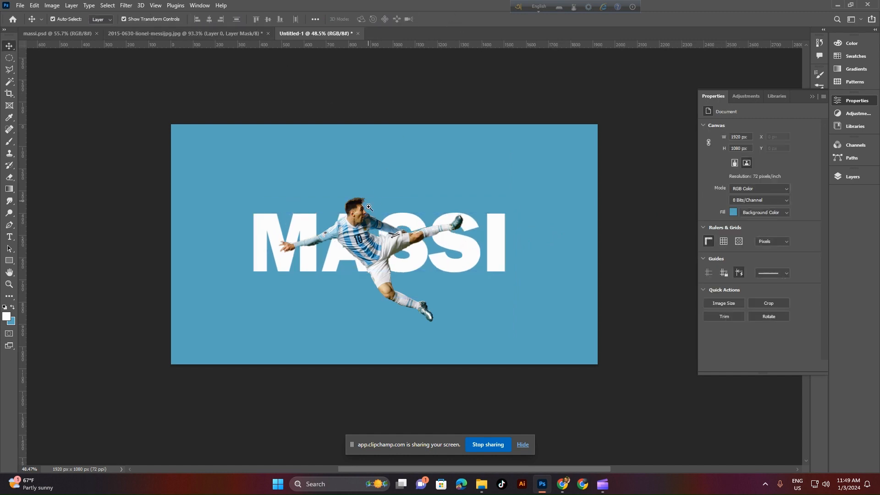
- Enlarge the player to about 123.6% and center it horizontally over the MASSI title
scroll(369, 206, "up", 2)
left_click_drag(374, 235, 349, 226)
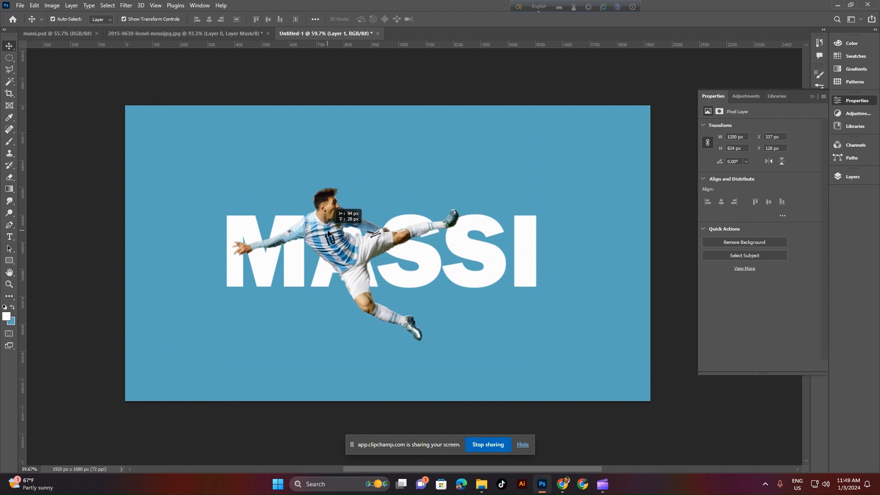
left_click_drag(516, 245, 595, 247)
left_click_drag(396, 232, 393, 224)
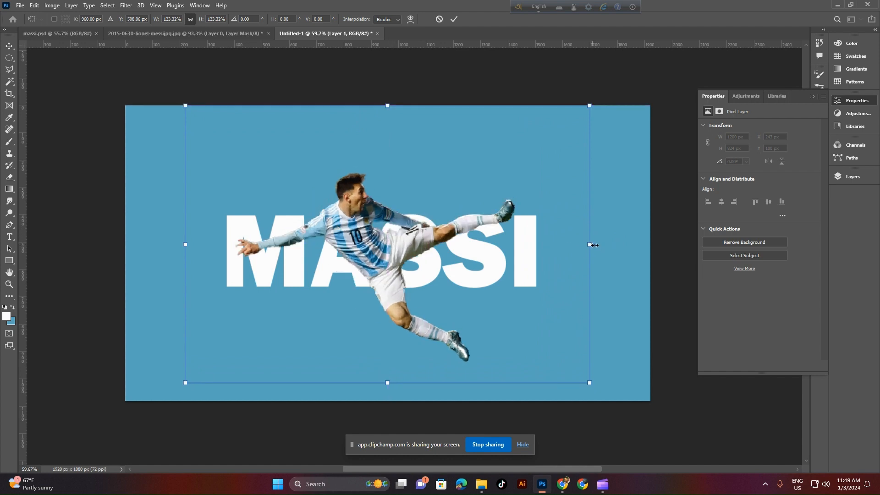
left_click_drag(594, 245, 593, 245)
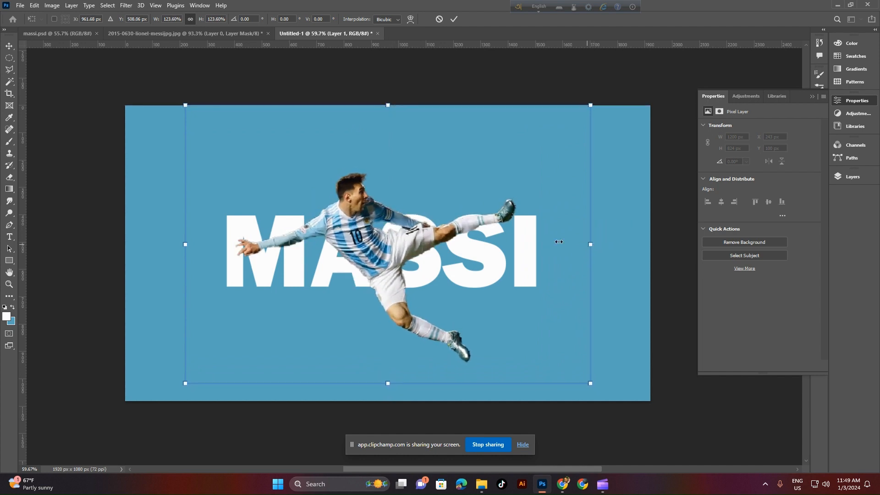
left_click_drag(475, 232, 477, 230)
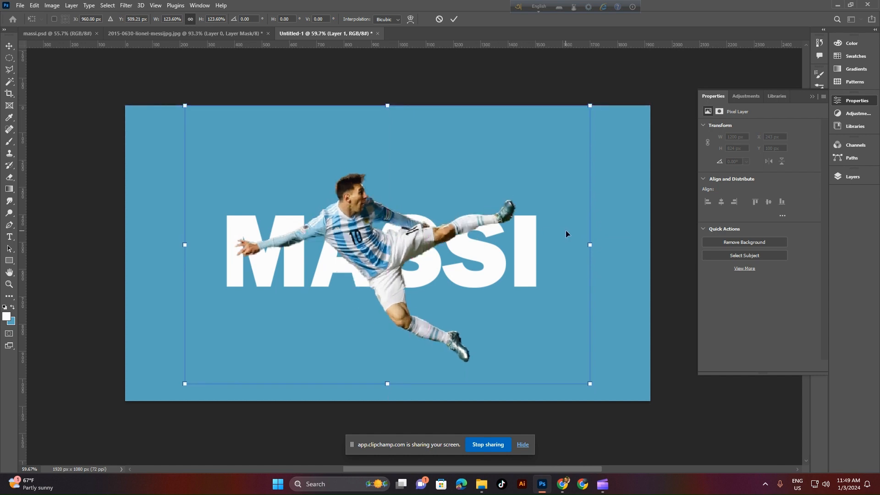
- Scale the player up further to about 128.3%, center it horizontally at X 960 px and commit the transform
left_click_drag(424, 240, 387, 247)
left_click_drag(588, 246, 596, 245)
left_click_drag(429, 233, 426, 227)
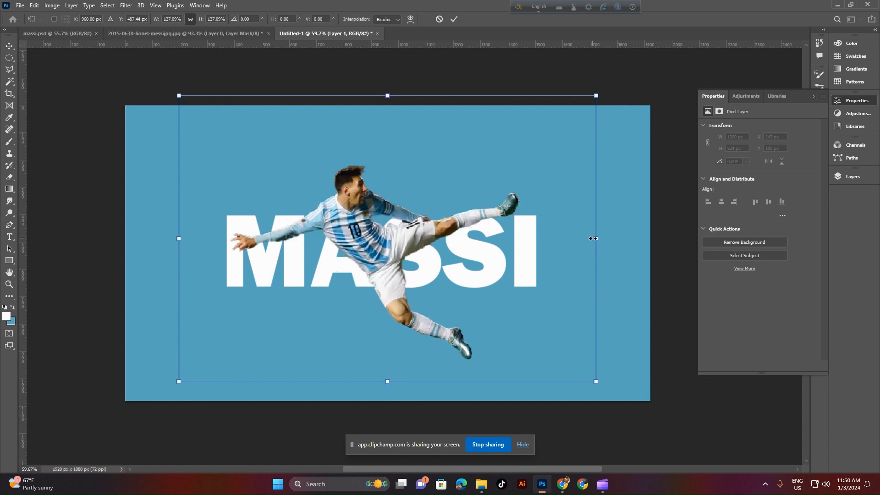
left_click_drag(593, 239, 600, 238)
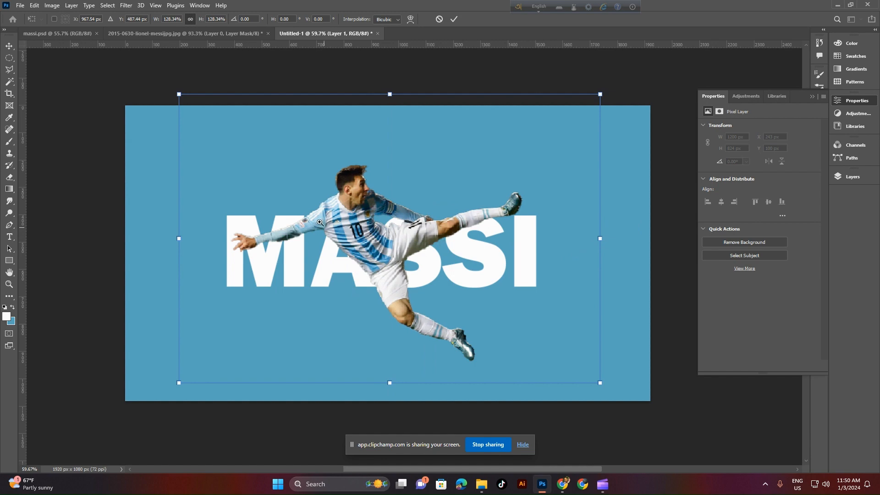
left_click_drag(320, 222, 367, 243)
key("Return")
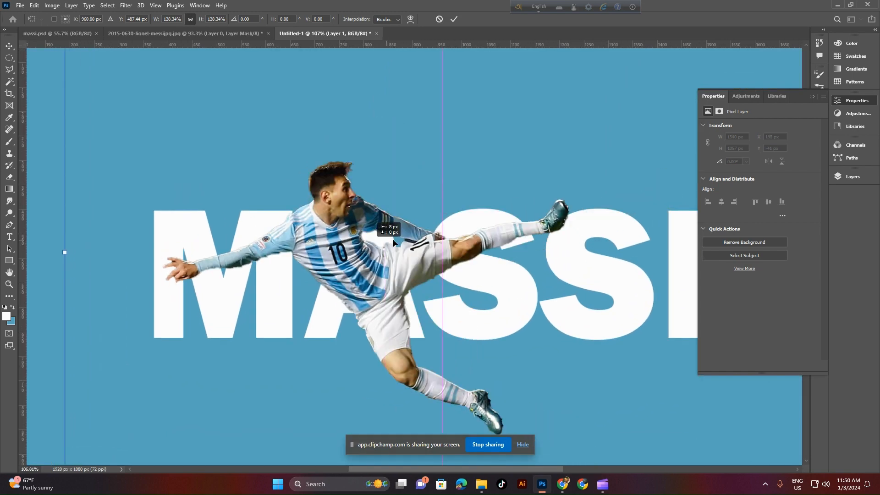
scroll(445, 231, "down", 5)
left_click_drag(446, 217, 398, 232)
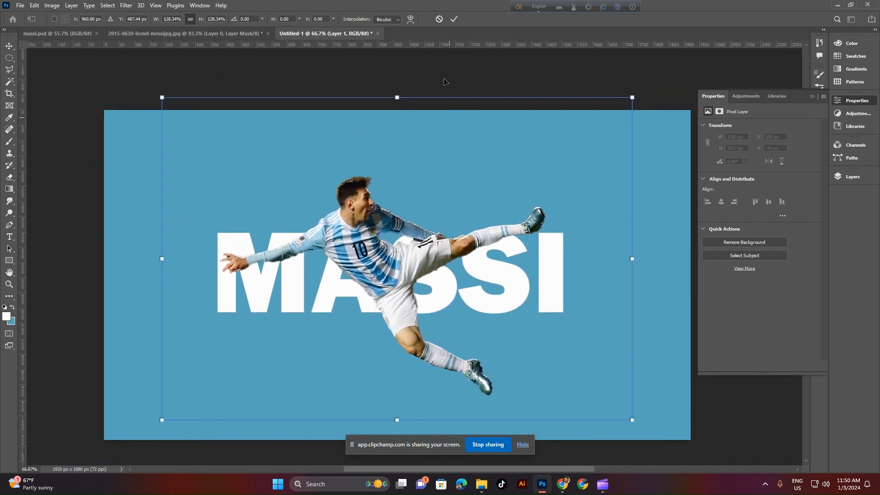
left_click(453, 19)
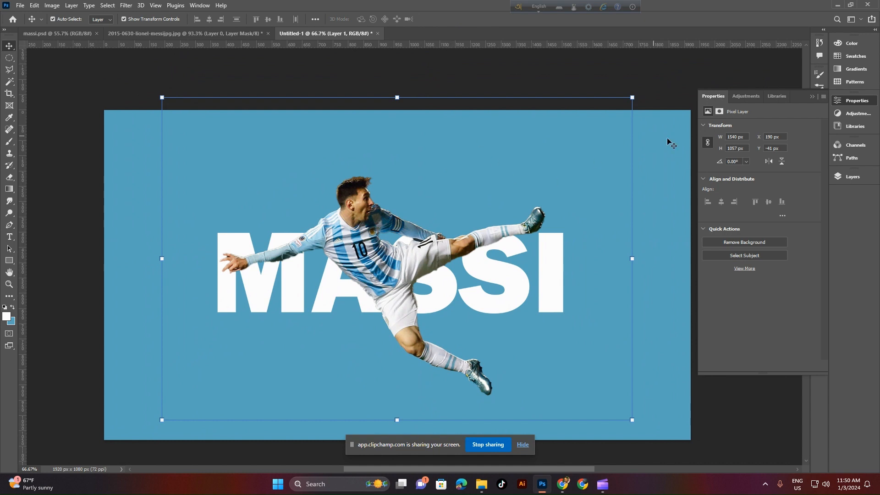
left_click(846, 179)
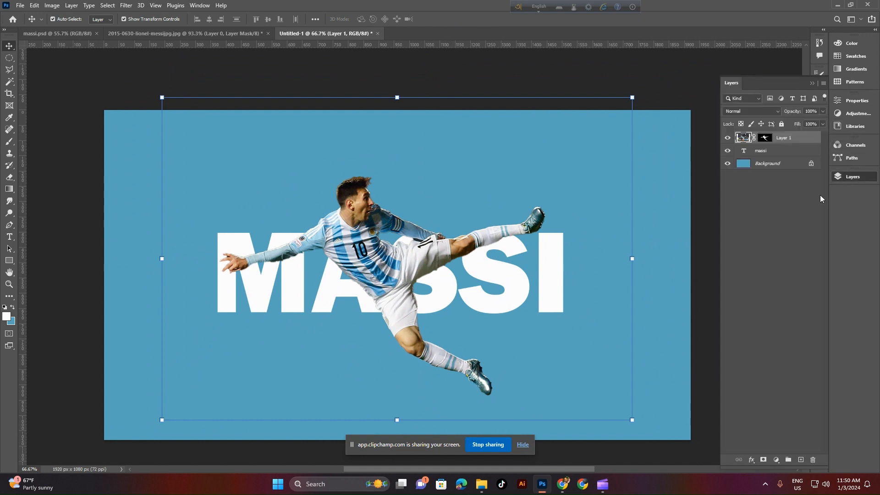
left_click(745, 151)
key("ctrl")
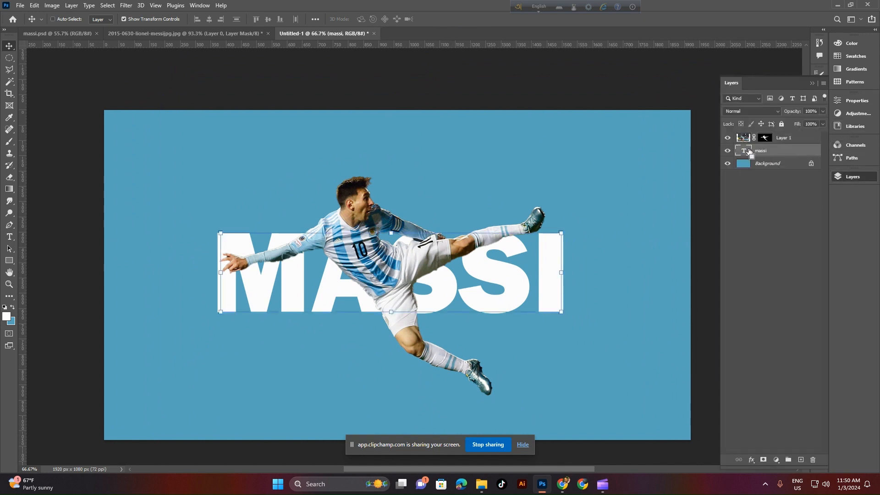
left_click(750, 152, "ctrl")
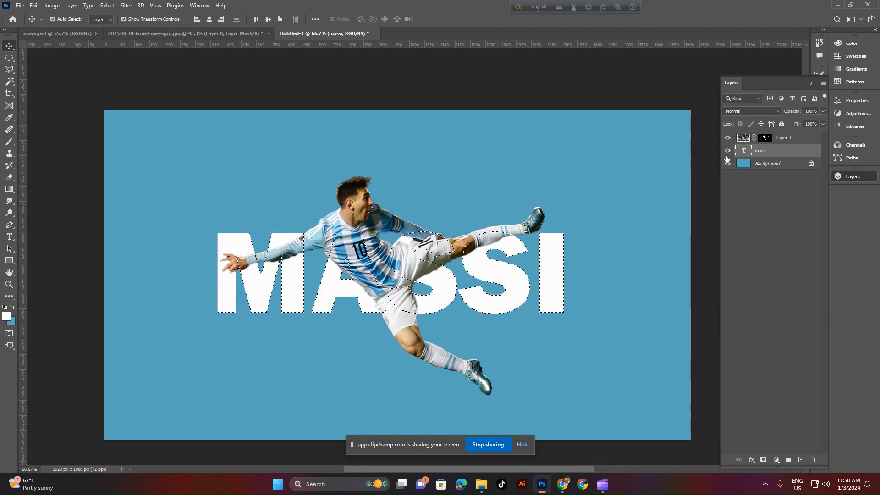
left_click_drag(402, 251, 466, 288)
left_click_drag(436, 232, 387, 232)
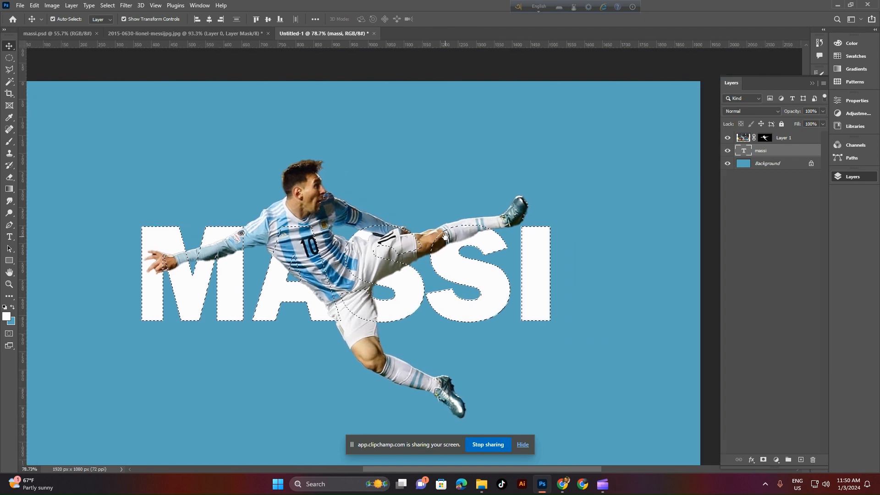
left_click_drag(482, 233, 460, 282)
key("ctrl+d")
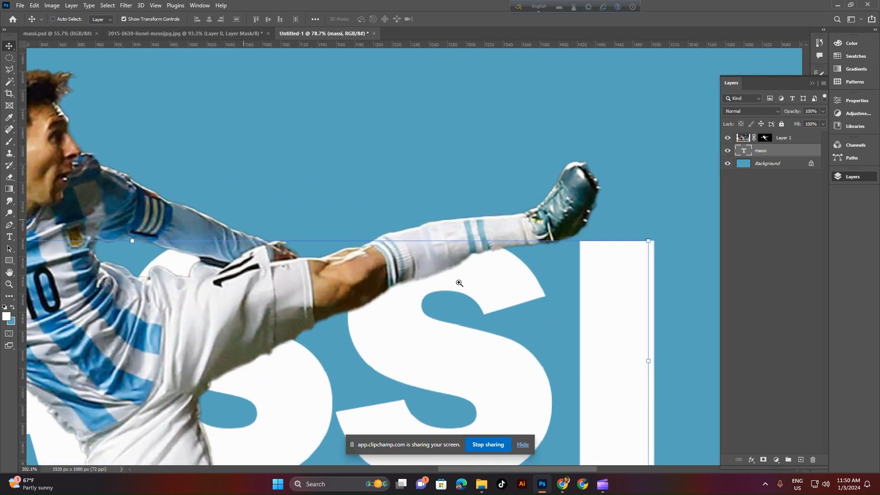
left_click_drag(422, 252, 423, 268)
key("ctrl+0")
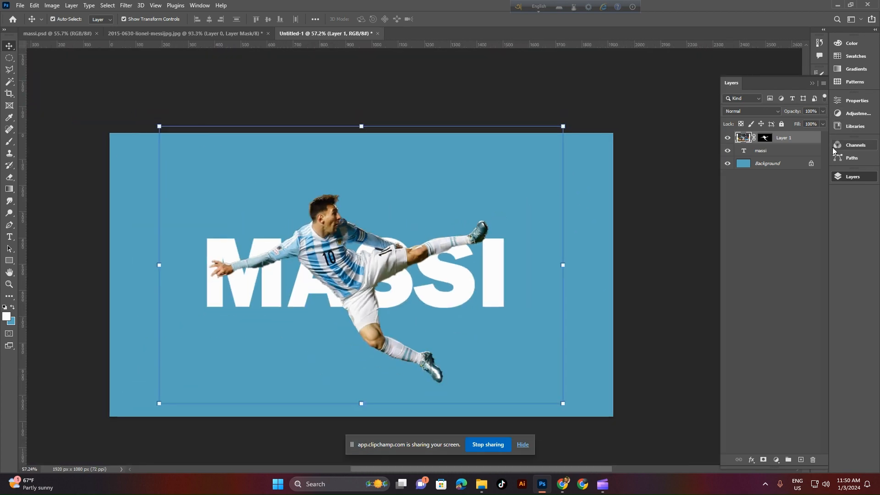
- Load the MASSI letter shapes as a selection and make the player layer's mask active
left_click(851, 177)
left_click(852, 177)
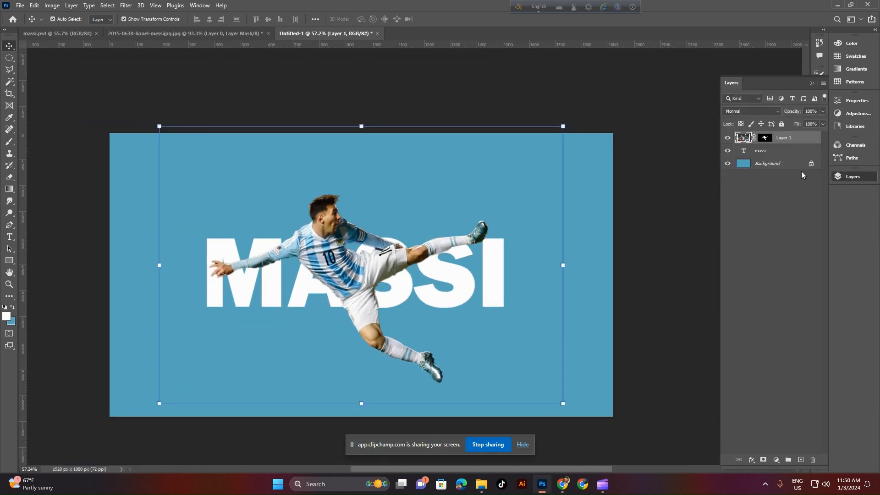
left_click(743, 152, "ctrl")
left_click_drag(243, 265, 274, 333)
left_click_drag(225, 257, 237, 288)
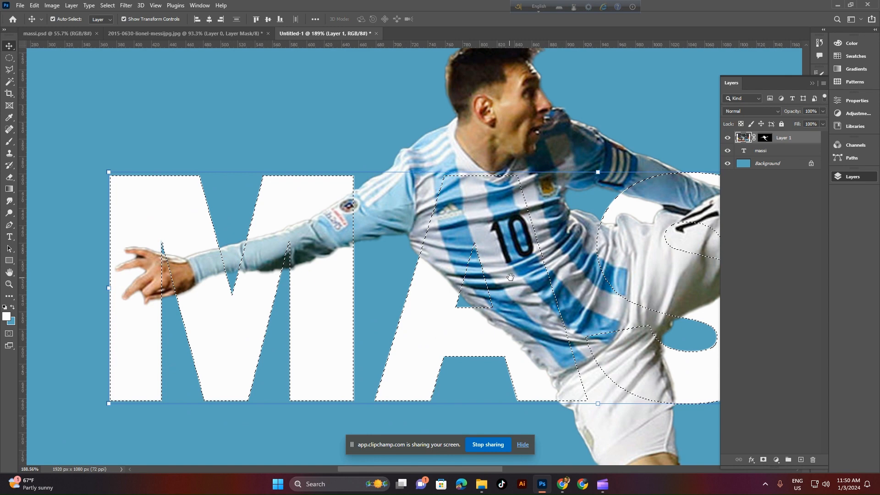
left_click_drag(510, 278, 419, 278)
mouse_move(449, 281)
left_mouse_down()
mouse_move(433, 280)
mouse_move(443, 275)
left_mouse_up()
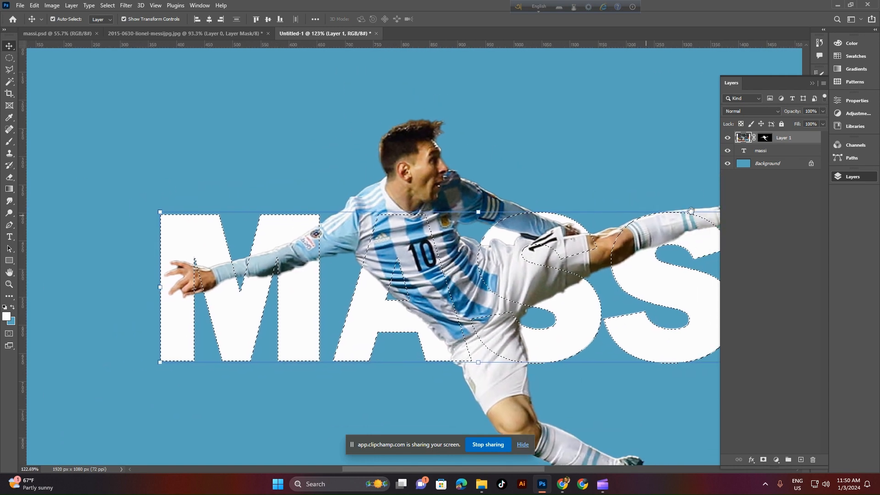
left_click(765, 143)
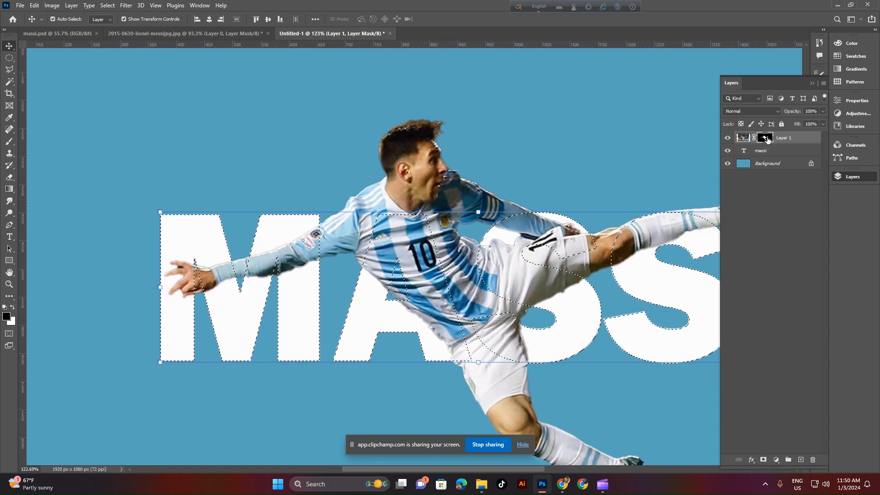
- Invert the selection so it covers everything outside the MASSI letters, and activate the Brush tool
left_click_drag(443, 222, 419, 223)
left_click_drag(494, 234, 404, 236)
key("ctrl")
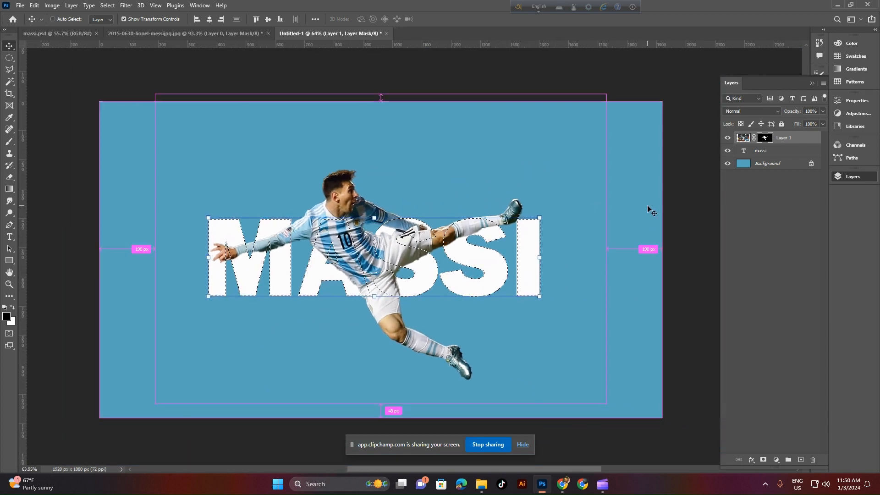
key("ctrl+shift+i")
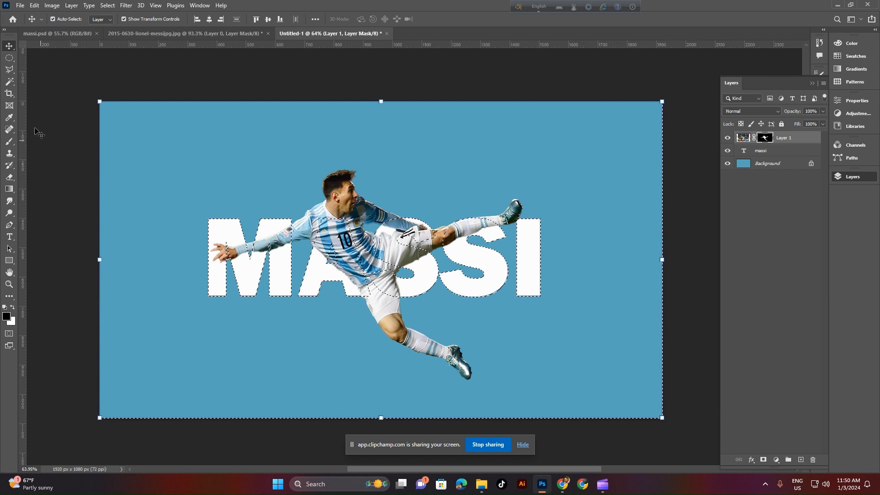
left_click(9, 141)
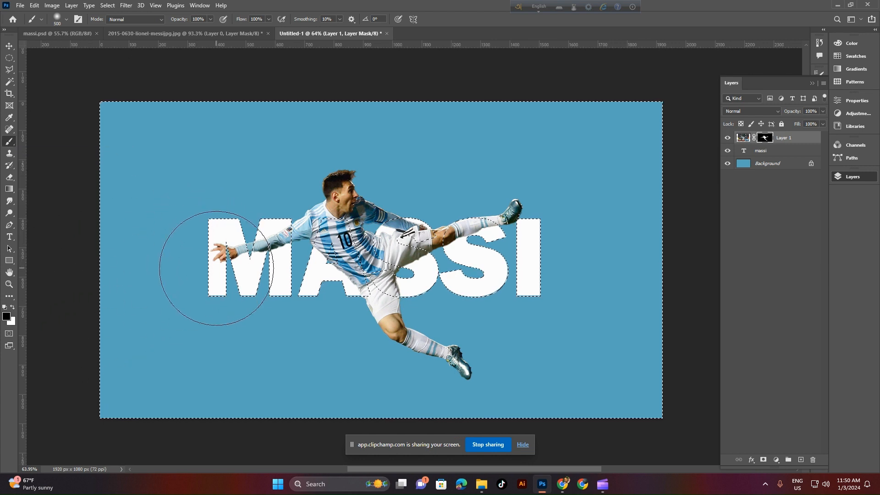
- Check the foreground and background colors in the color picker without changing them
left_click(6, 316)
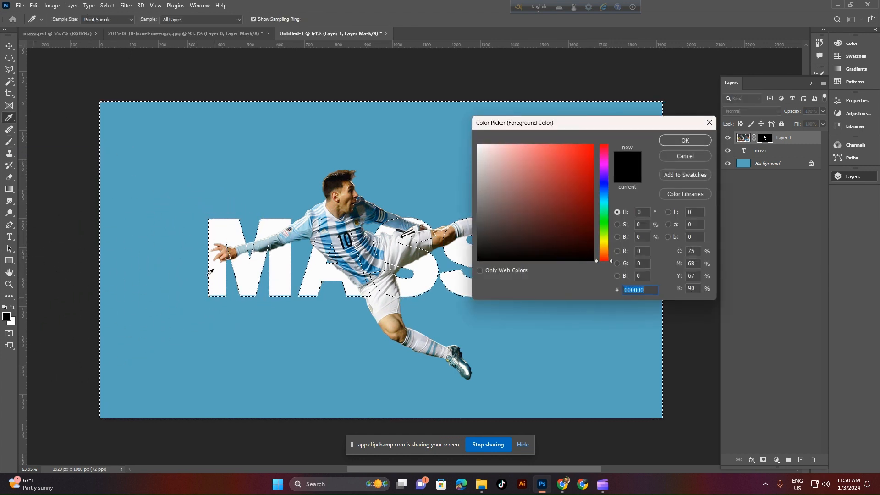
left_click(688, 155)
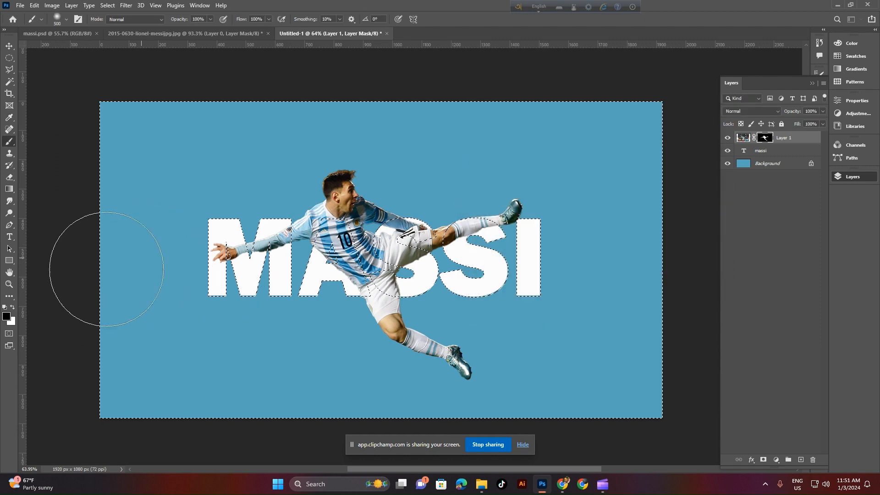
left_click(12, 320)
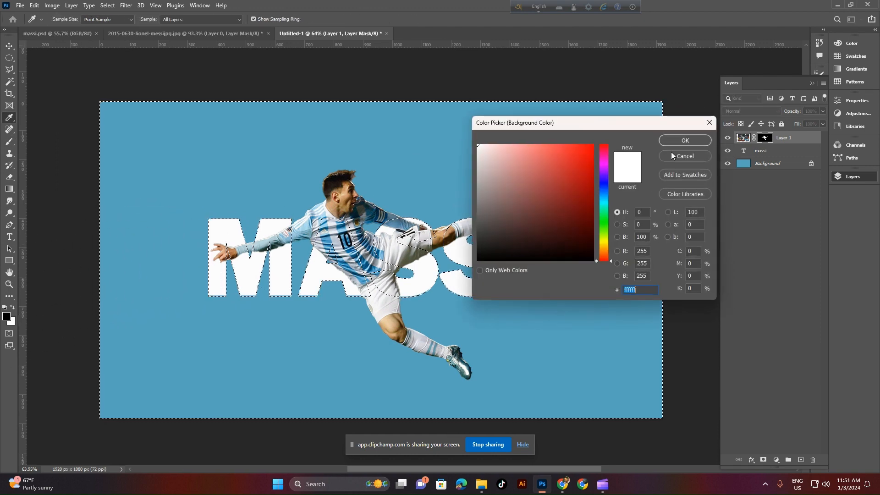
left_click(671, 152)
- Increase the hardness of the 500 px round brush for a firmer edge
scroll(276, 235, "up", 3)
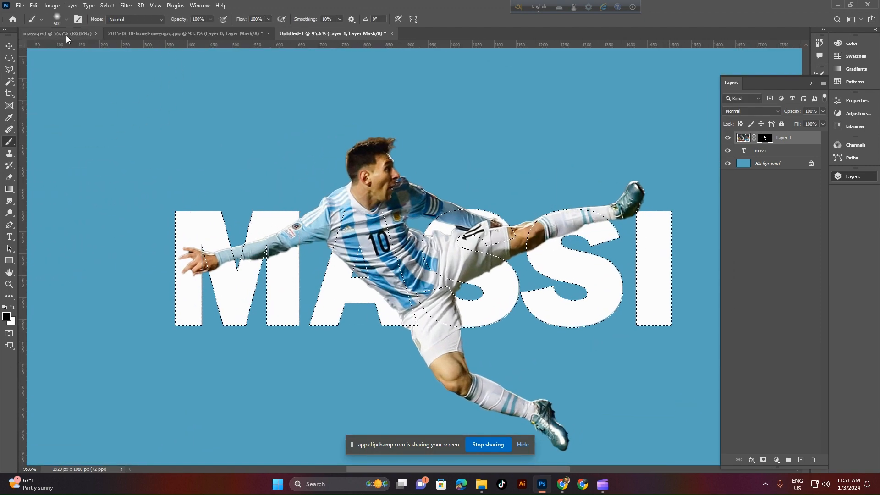
left_click(66, 19)
left_click(73, 68)
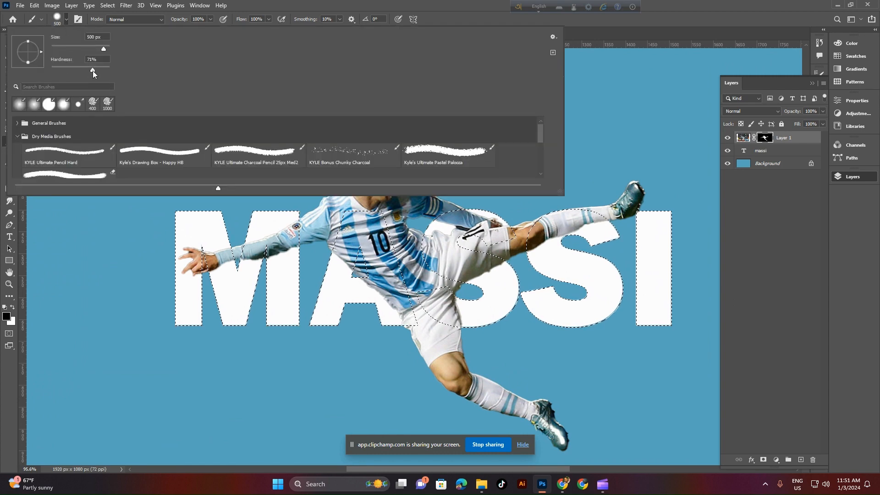
left_click_drag(89, 73, 88, 73)
left_click(1, 230)
- Paint black on the player's layer mask to hide the arm in the M's gaps and the shirt inside the first A's opening
scroll(201, 262, "up", 5)
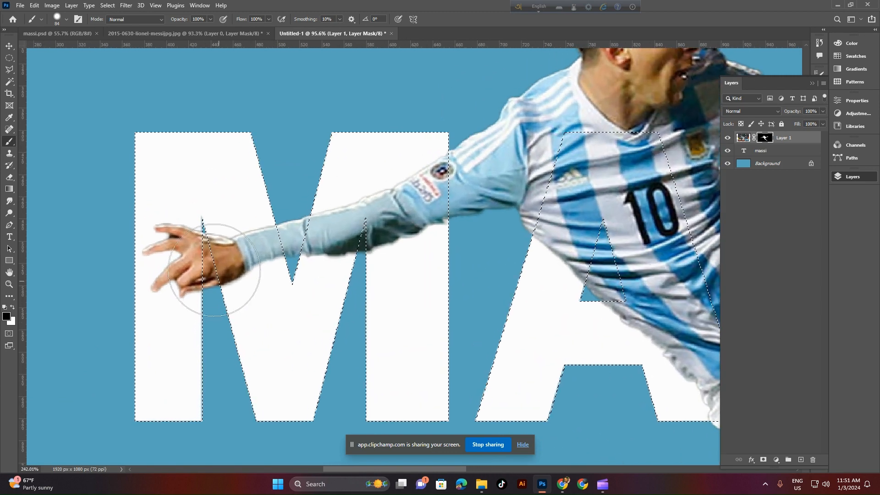
left_click_drag(212, 262, 208, 272)
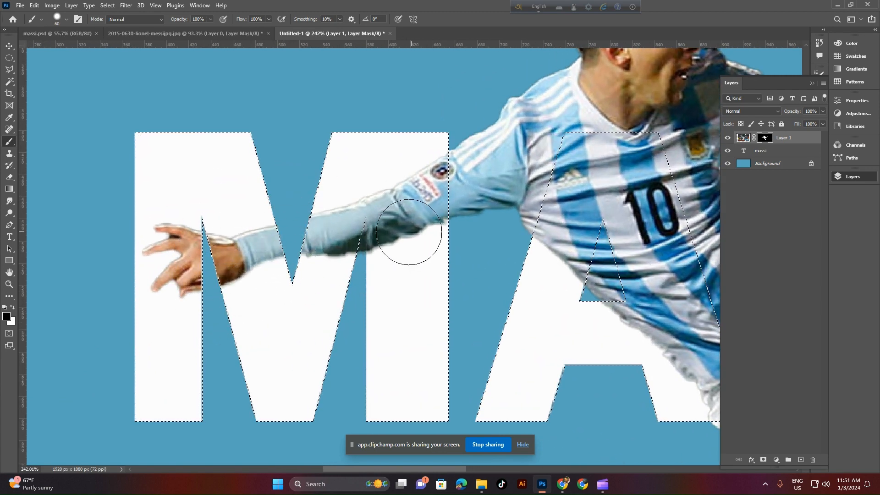
scroll(367, 239, "right", 10)
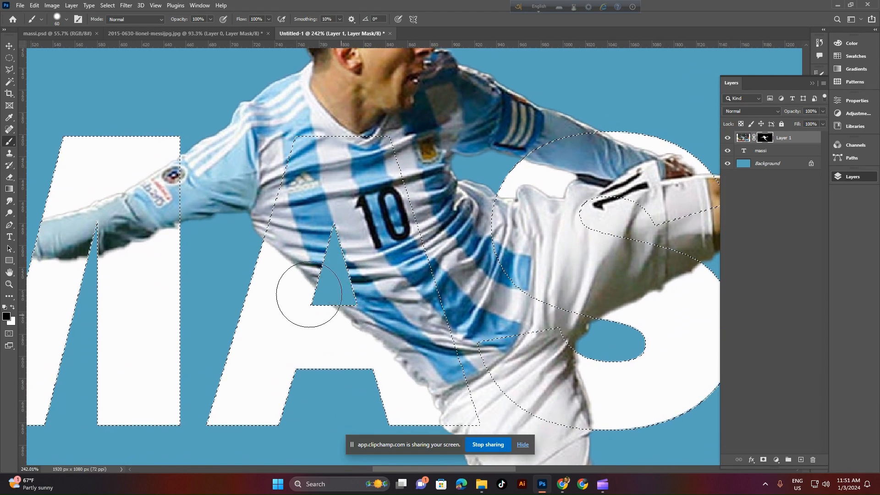
scroll(412, 244, "right", 8)
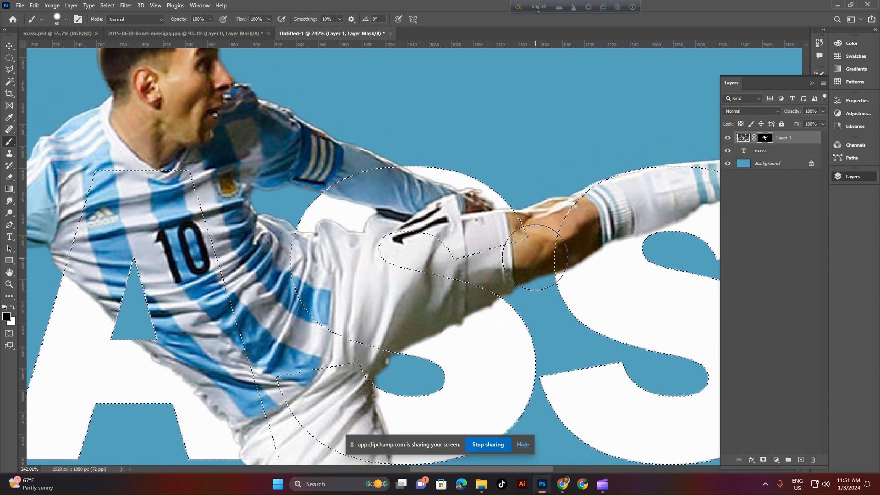
- Mask out the raised leg in the gap between the two S letters and in the S openings, and deselect
left_click(535, 257)
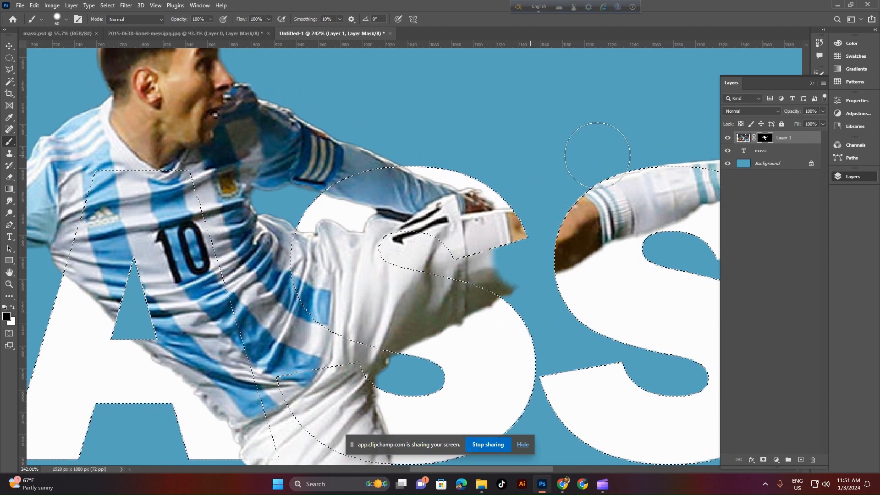
mouse_move(475, 306)
left_mouse_down()
mouse_move(364, 277)
mouse_move(472, 284)
mouse_move(480, 260)
mouse_move(390, 238)
mouse_move(476, 294)
left_mouse_up()
left_click_drag(595, 287, 418, 290)
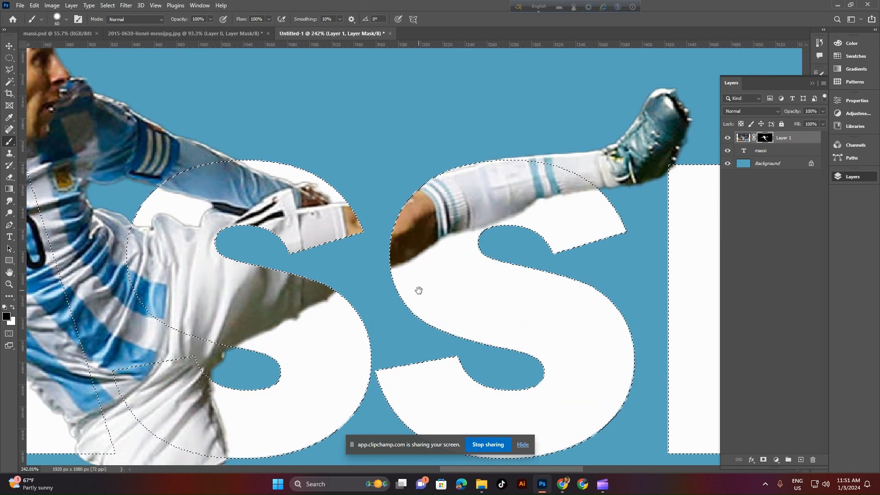
left_click_drag(539, 239, 512, 241)
left_click_drag(409, 250, 498, 234)
left_click_drag(466, 237, 408, 253)
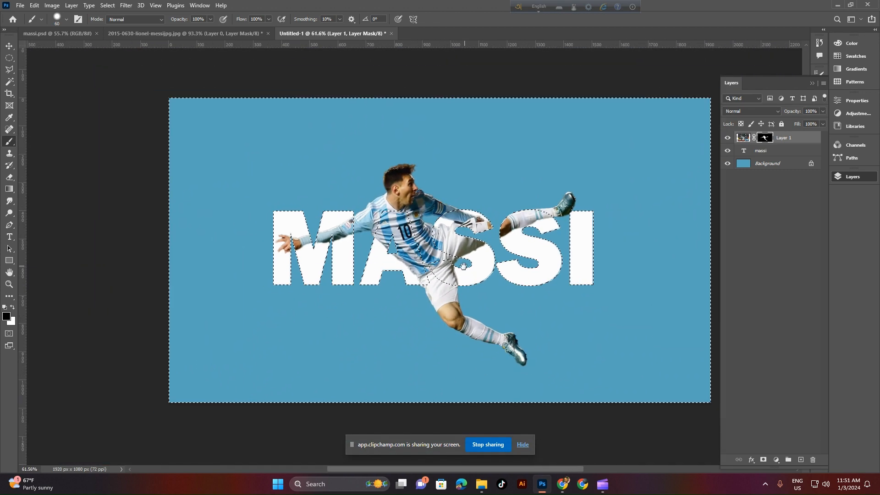
left_click_drag(463, 266, 451, 266)
key("ctrl+d")
left_click_drag(512, 261, 449, 271)
left_click_drag(455, 259, 422, 250)
left_click_drag(363, 256, 400, 284)
- Open the soccer ball image from the massi folder, isolating the ball on its own layer with an elliptical selection and hiding the Background
left_click(482, 484)
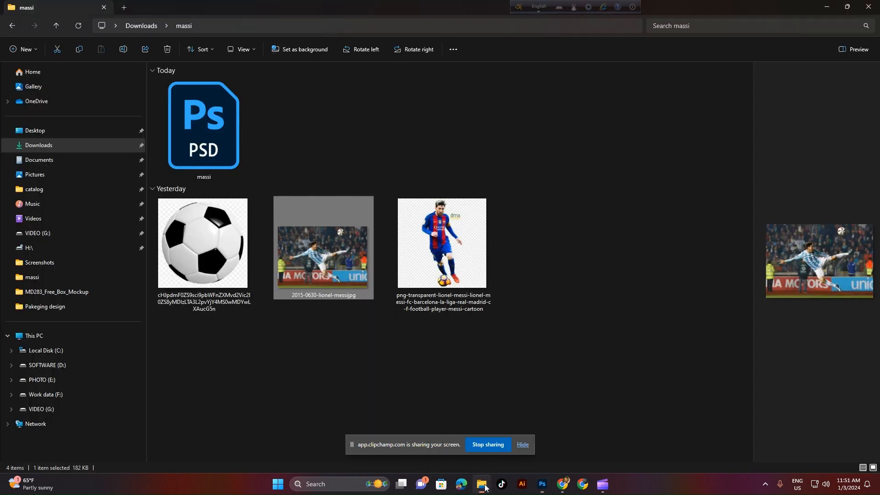
left_click_drag(215, 251, 450, 33)
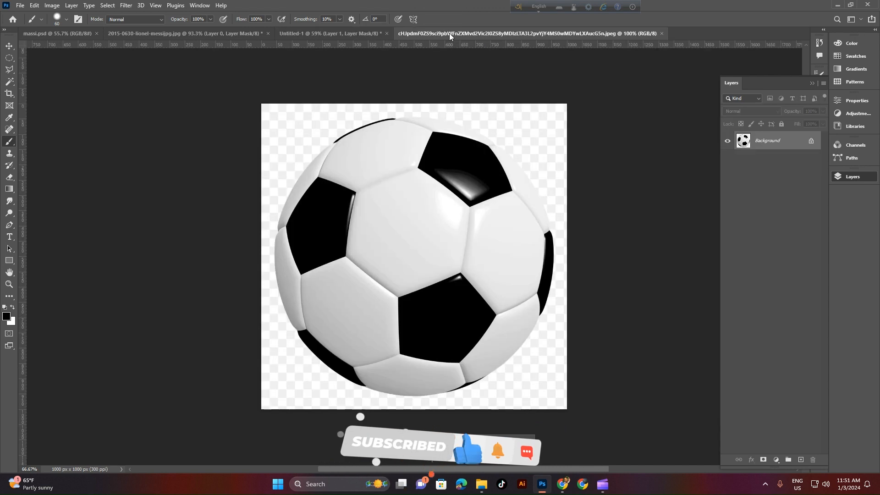
key("m")
left_click_drag(275, 121, 553, 451)
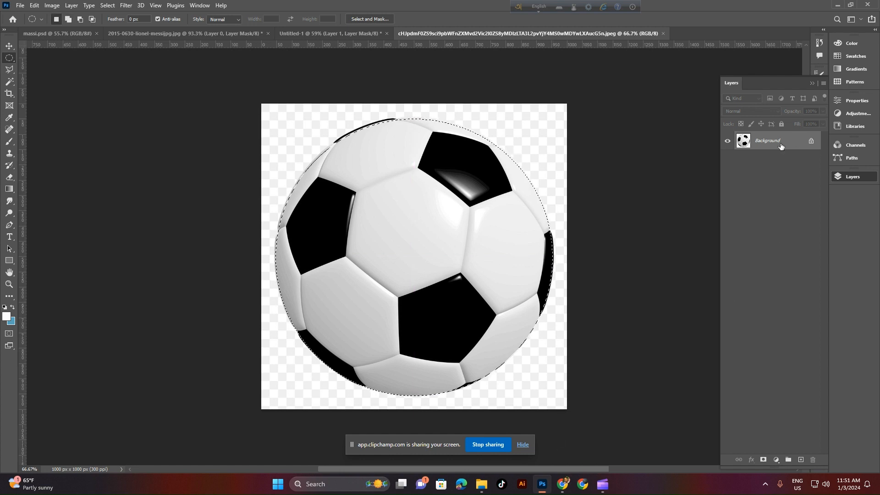
key("ctrl+j")
left_click(728, 160)
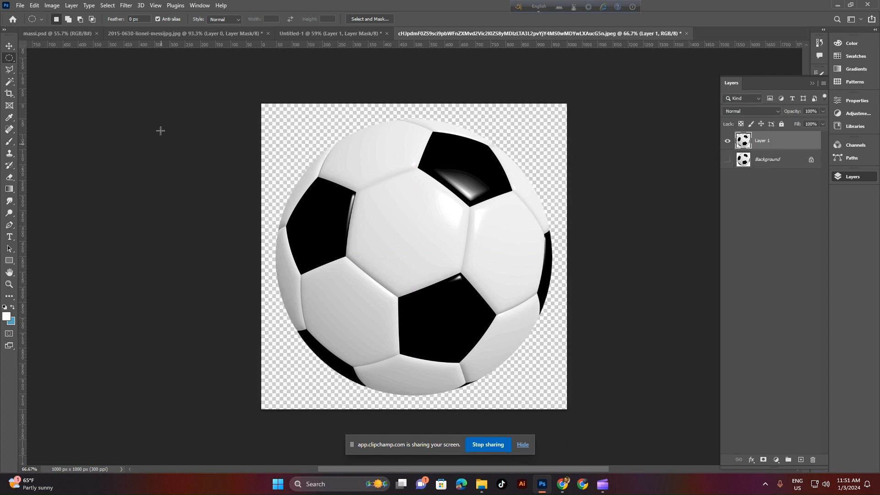
- Move the cut-out ball into the poster document and scale it down just above the player's raised boot
left_click(9, 46)
left_click_drag(379, 259, 293, 33)
left_click_drag(401, 204, 401, 204)
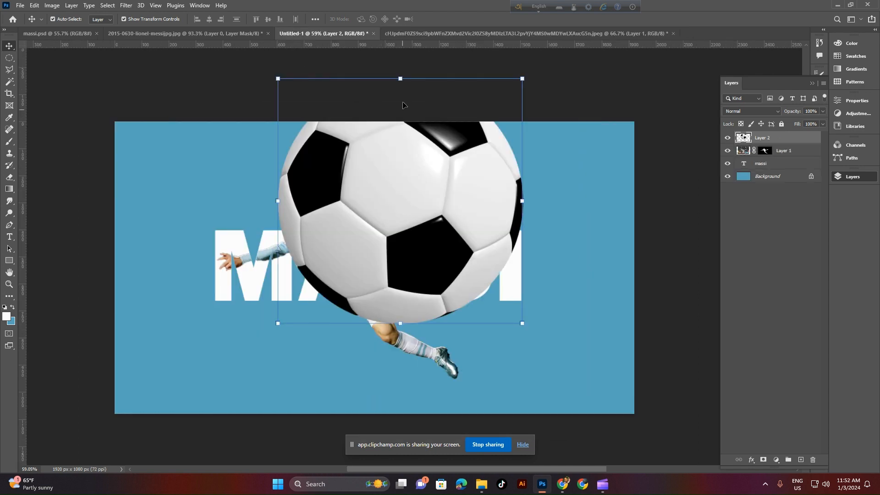
left_click_drag(400, 80, 543, 240)
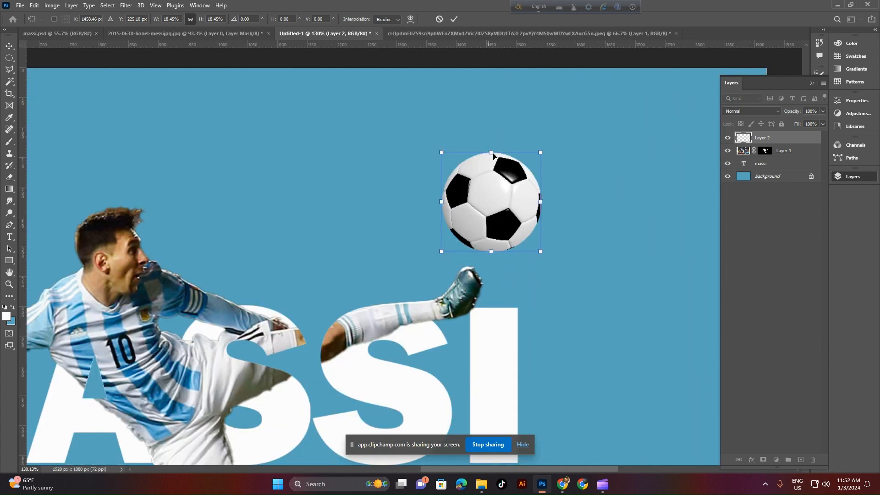
left_click_drag(494, 153, 501, 204)
left_click(454, 18)
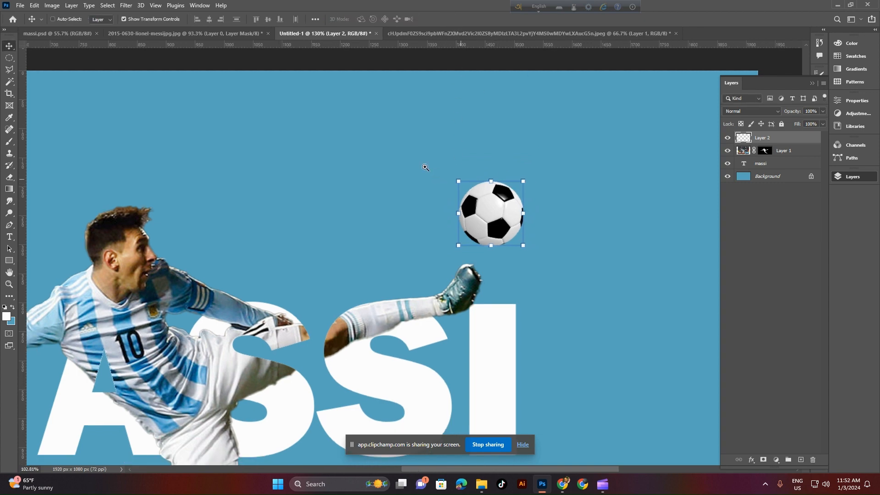
key("ctrl+0")
- Apply a Motion Blur to the ball layer with an angle of 19° and a distance of 10 pixels
scroll(477, 201, "up", 10)
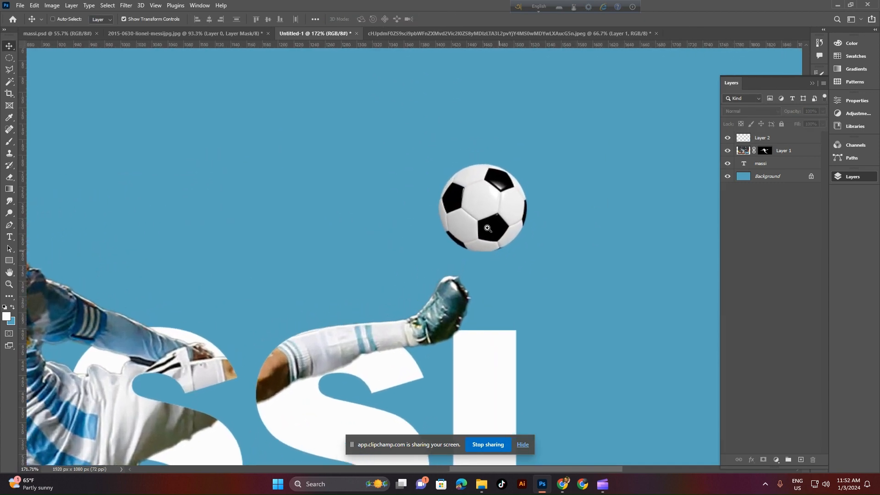
left_click(127, 6)
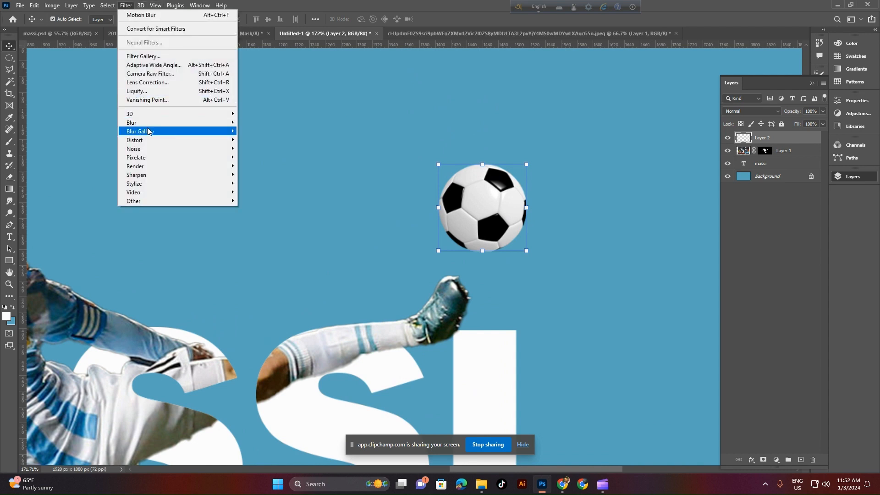
mouse_move(147, 128)
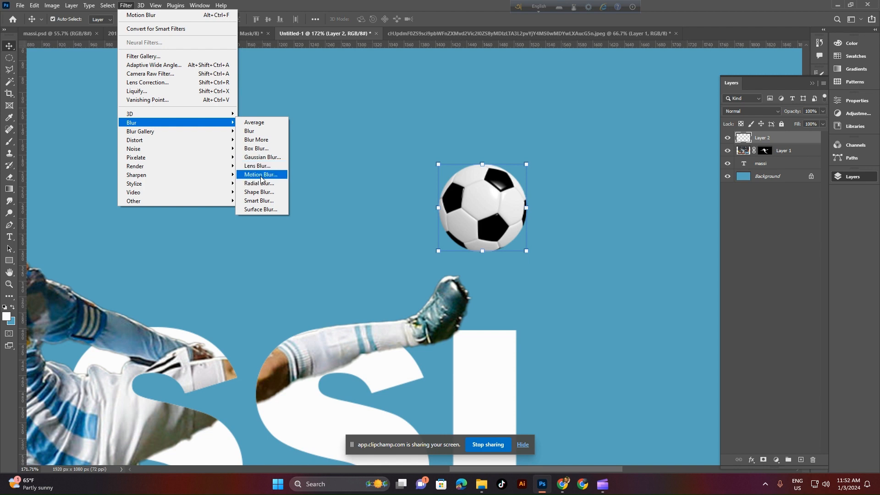
left_click(261, 174)
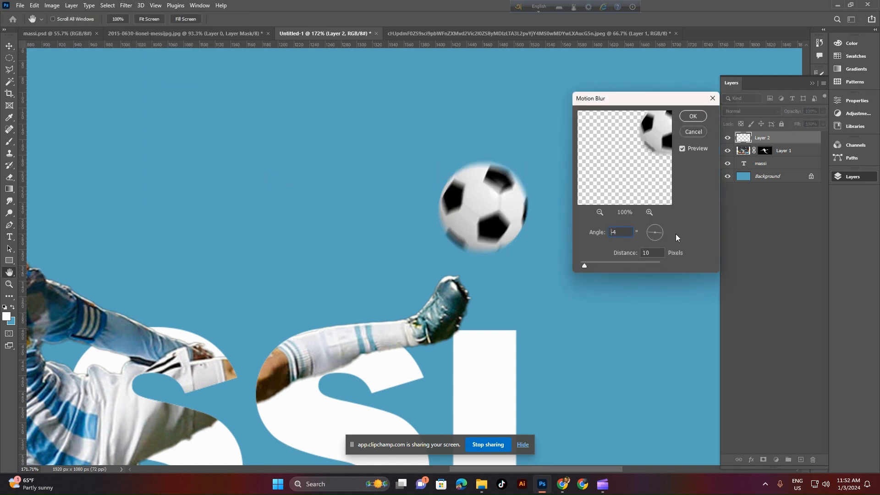
type("57")
left_click_drag(666, 219, 667, 218)
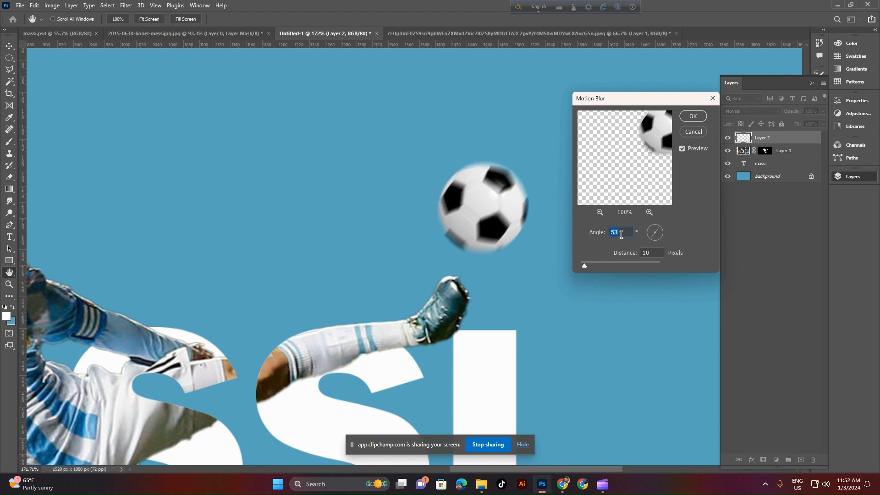
scroll(621, 233, "down", 18)
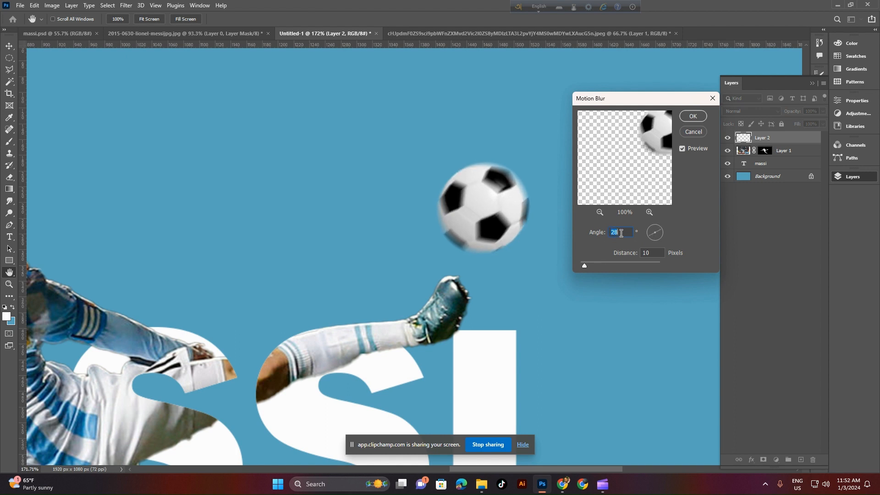
scroll(621, 233, "down", 4)
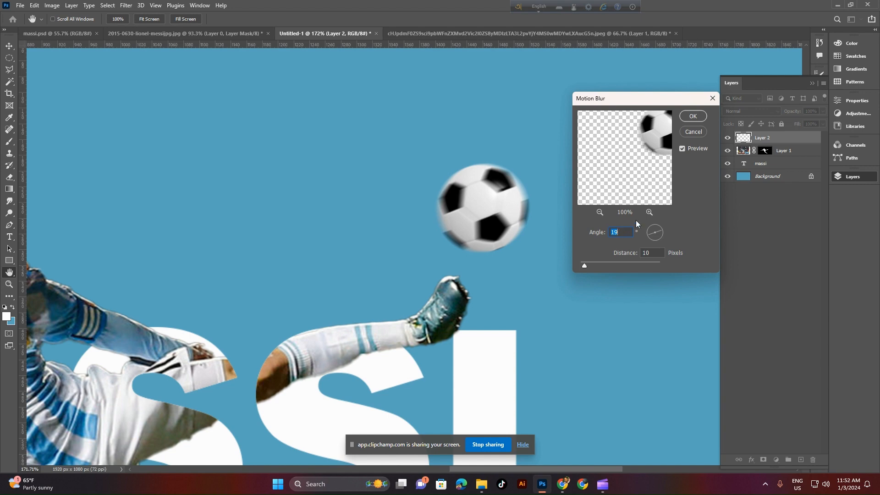
left_click(695, 119)
- Add a new empty layer directly above the massi text layer and below the player
left_click_drag(445, 238, 386, 233)
left_click(617, 284, "ctrl")
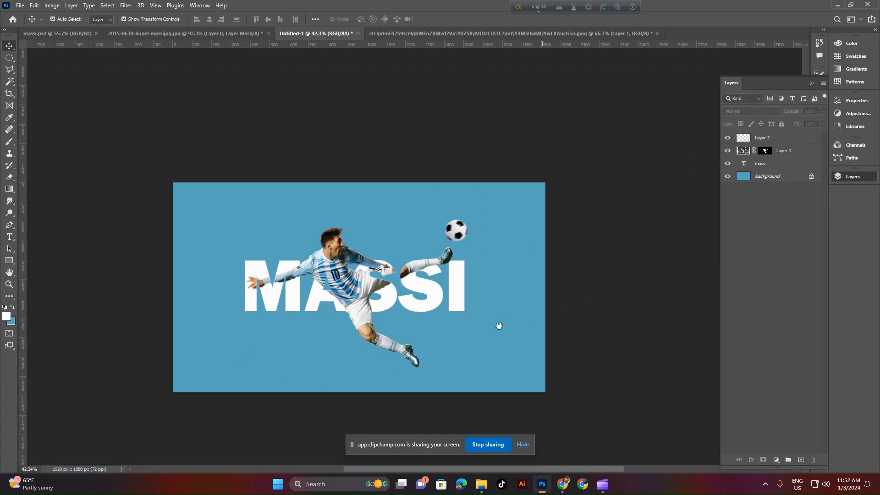
left_click_drag(499, 326, 436, 342)
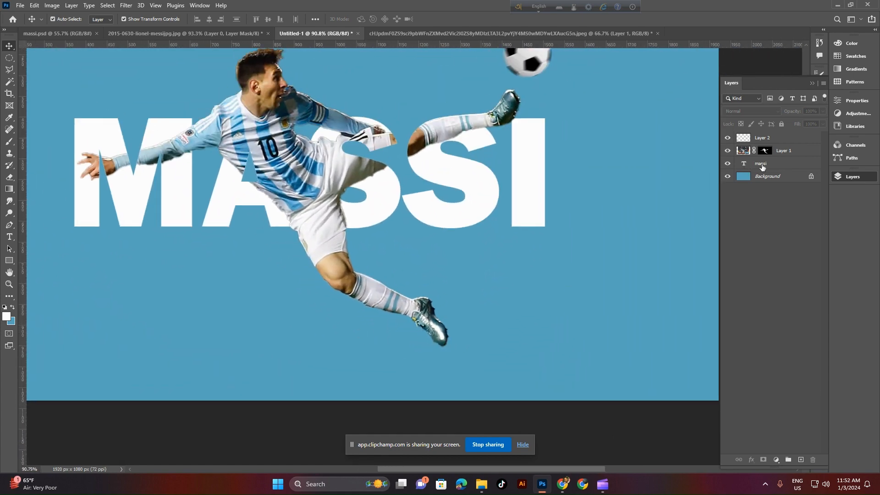
left_click(762, 166)
left_click(800, 460)
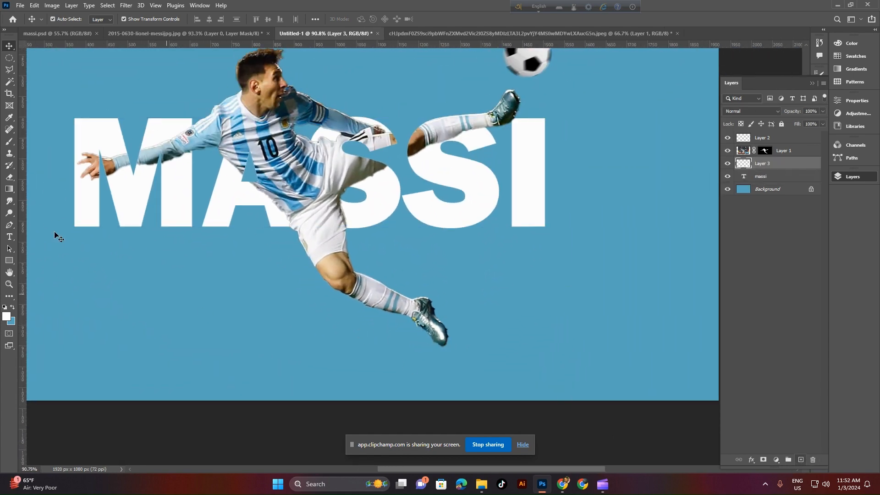
- Set the foreground color to 1f1f1f and paint one soft brush dab at 0% hardness beside the player's lower boot
left_click(9, 142)
left_click(7, 317)
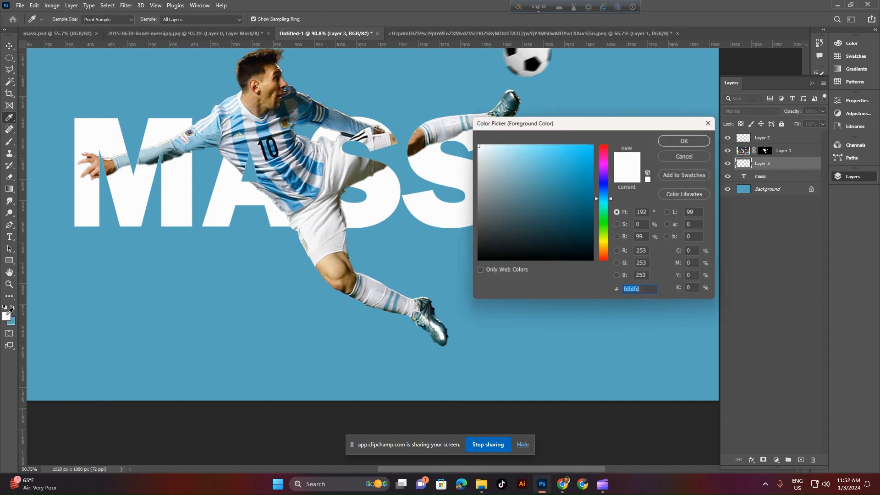
type("1f2020")
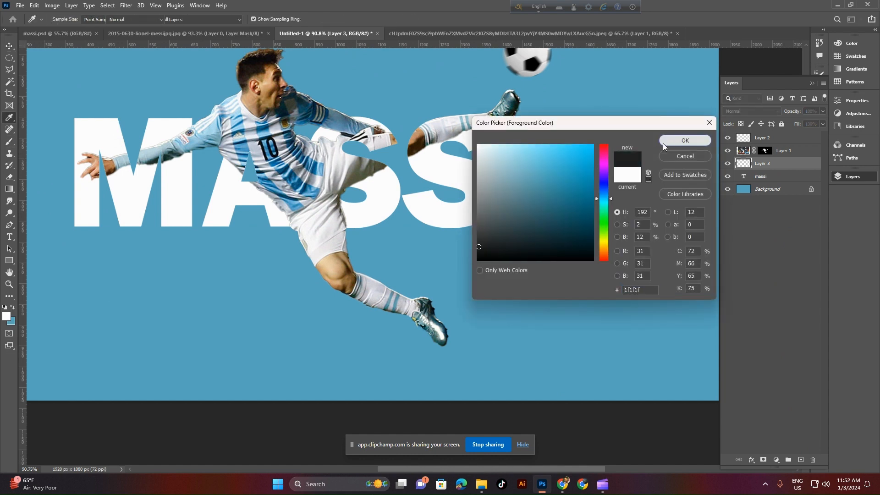
left_click(663, 142)
left_click(62, 18)
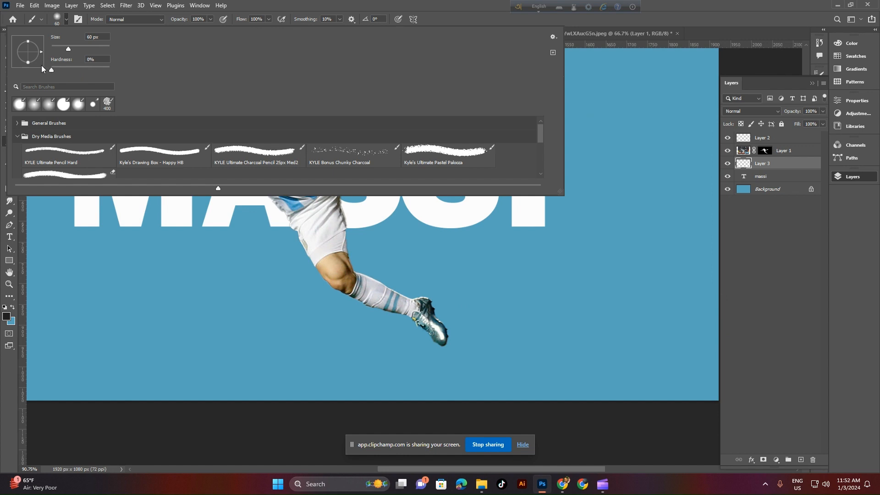
left_click(325, 382)
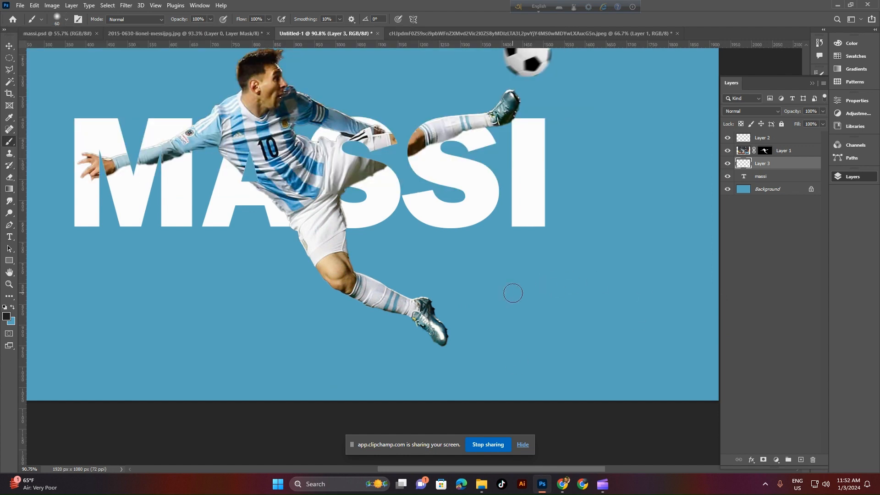
left_click(511, 305)
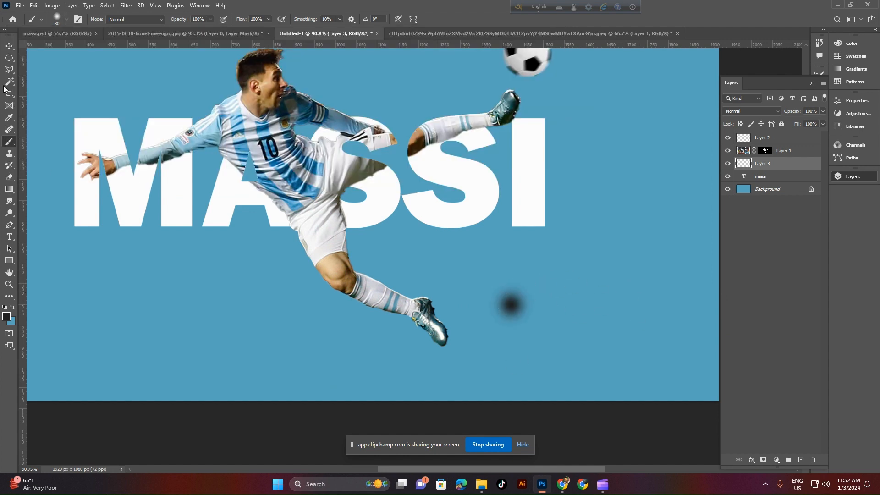
- Squash the dark dab to about 7.8% height as a ground shadow under the lower boot and set its layer opacity to 70%
key("ctrl+t")
mouse_move(511, 277)
left_mouse_down()
mouse_move(522, 326)
mouse_move(454, 350)
mouse_move(479, 399)
mouse_move(507, 398)
left_mouse_up()
left_click_drag(479, 307, 491, 328)
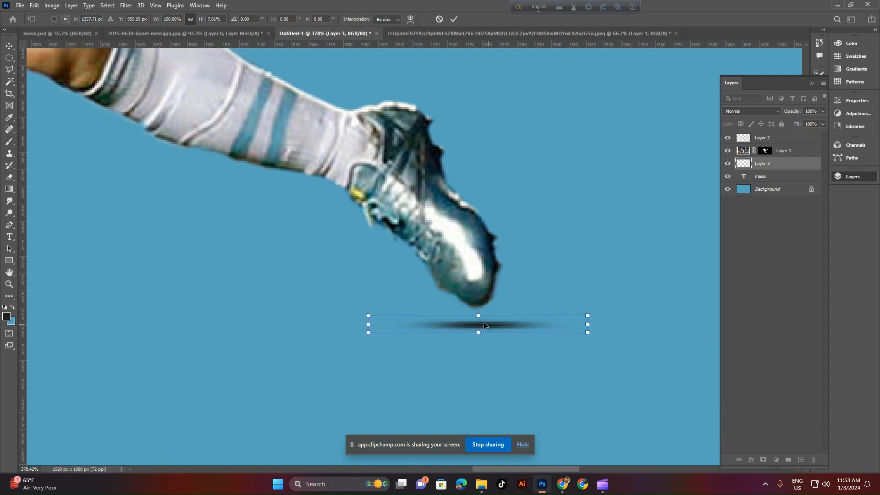
left_click(454, 19)
left_click(804, 122)
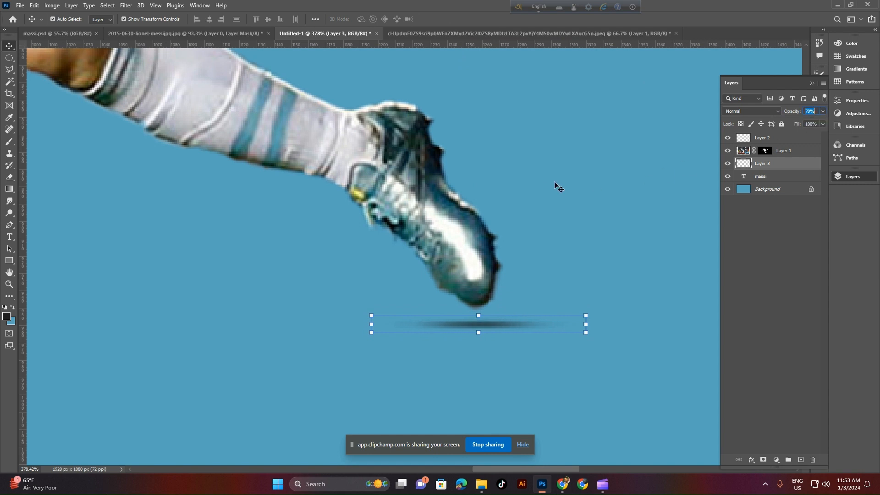
- Deselect the shadow layer and review the whole poster, checking the lettering overlap, the ball and the boot's shadow
left_click_drag(536, 195, 511, 199)
left_click(488, 348)
left_click_drag(566, 316, 449, 364)
left_click_drag(495, 343, 473, 339)
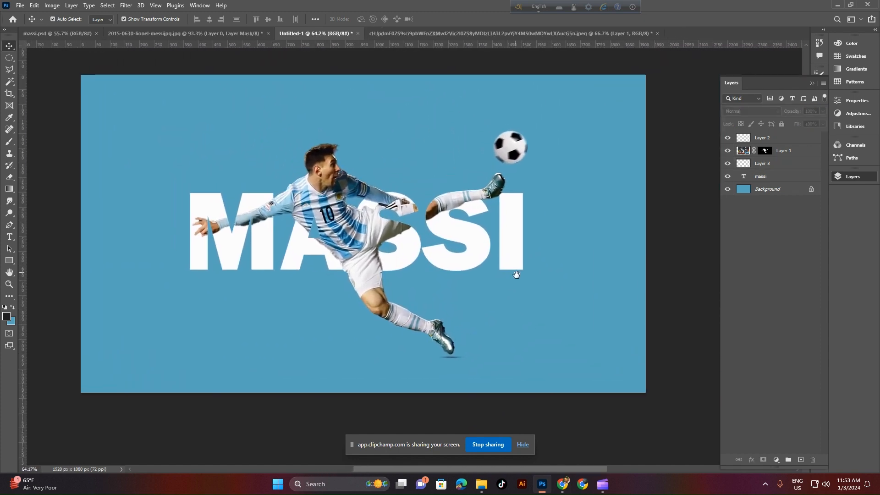
left_click_drag(353, 202, 366, 217)
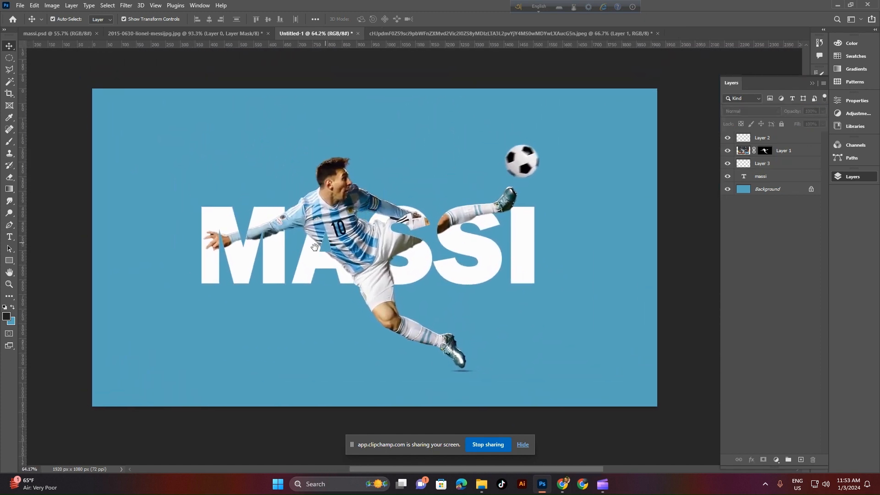
scroll(350, 213, "up", 5)
scroll(350, 213, "down", 3)
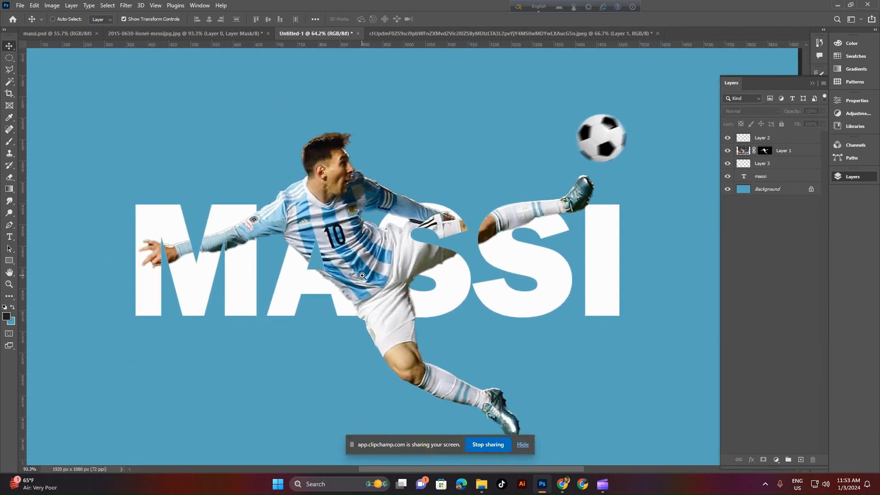
left_click_drag(421, 289, 384, 269)
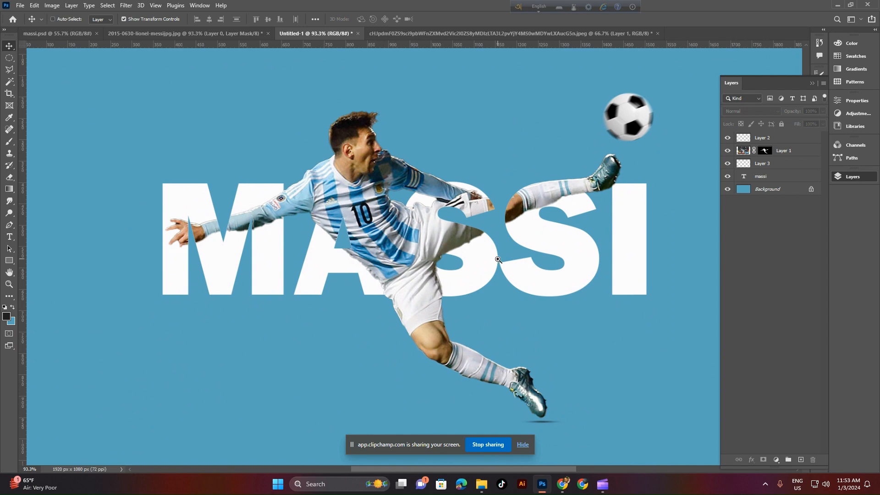
scroll(498, 260, "down", 5)
scroll(384, 274, "up", 2)
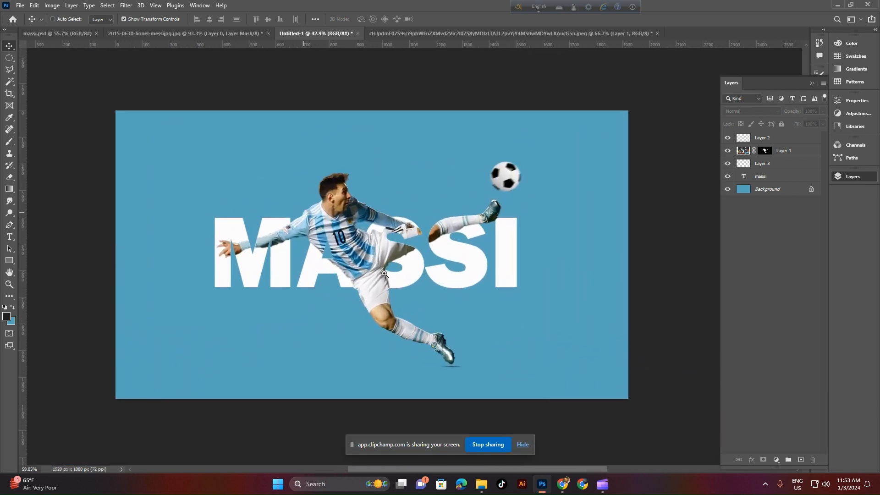
scroll(384, 274, "up", 1)
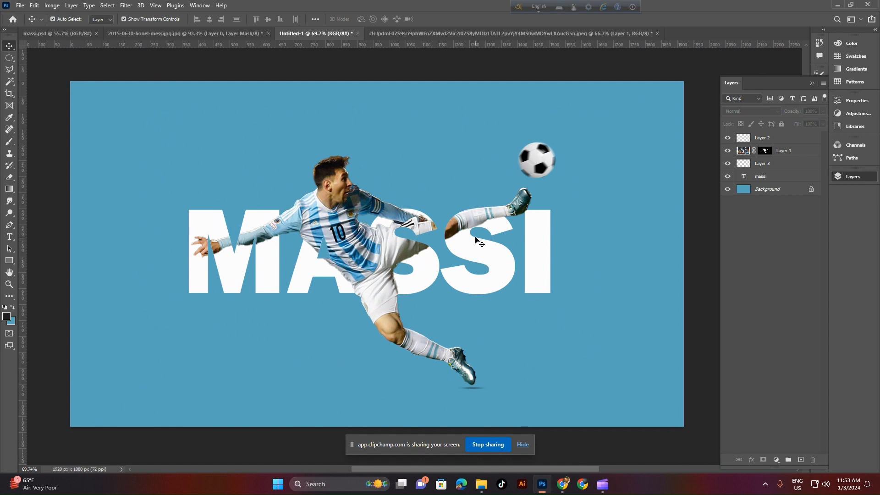
left_click_drag(498, 257, 492, 304)
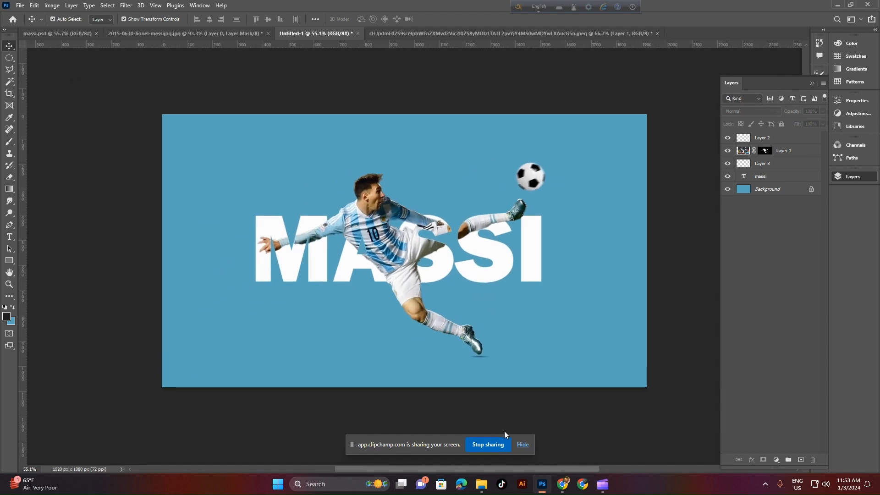